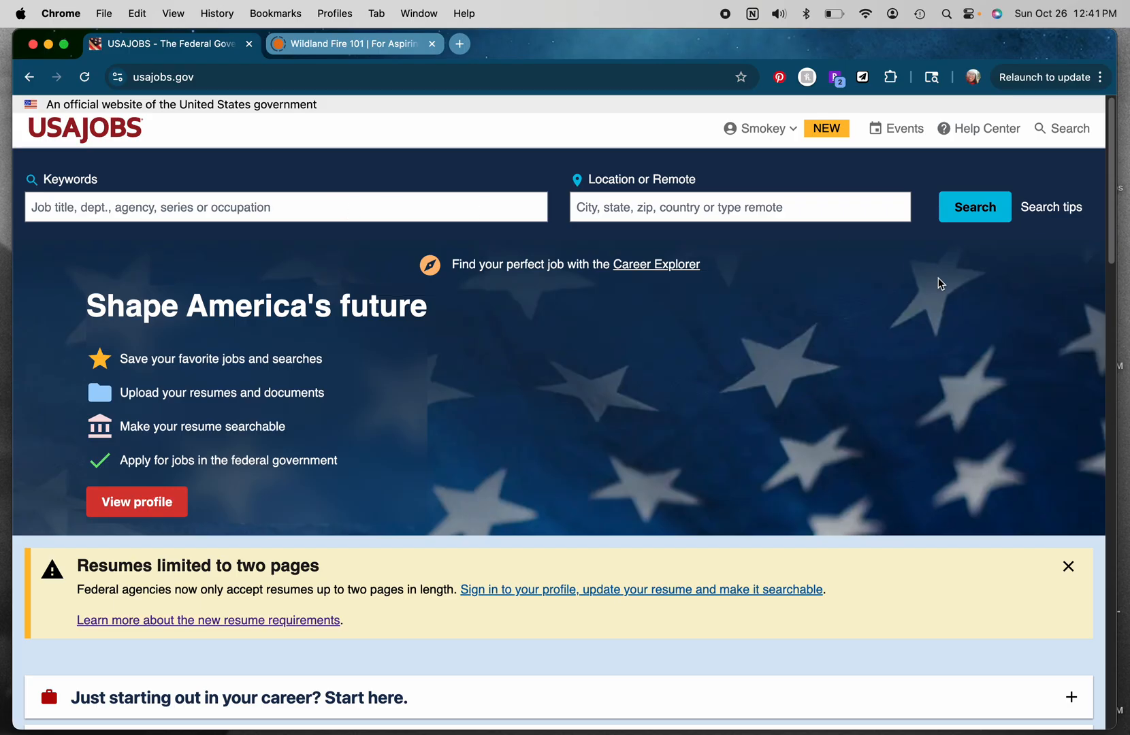
Step: Expand the federal hiring process overview on the home page and return to the top
{"action": "left_click_drag", "start_coordinate": [1111, 178], "coordinate": [1111, 313]}
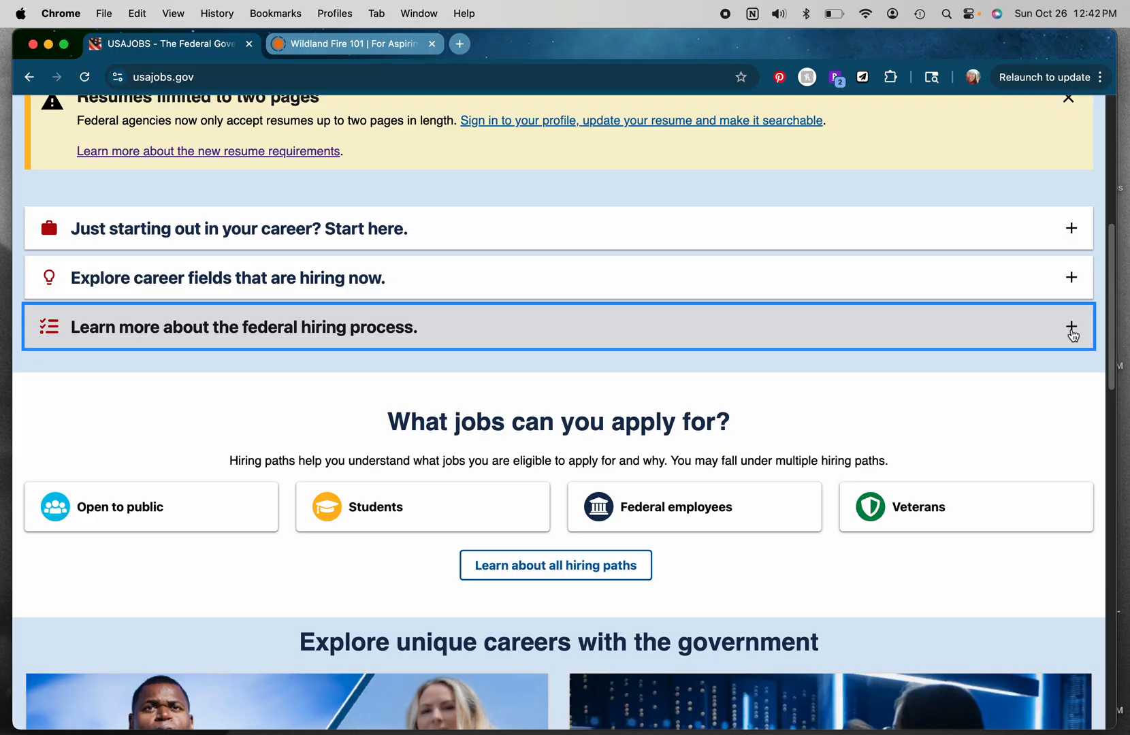
{"action": "left_click", "coordinate": [1068, 339]}
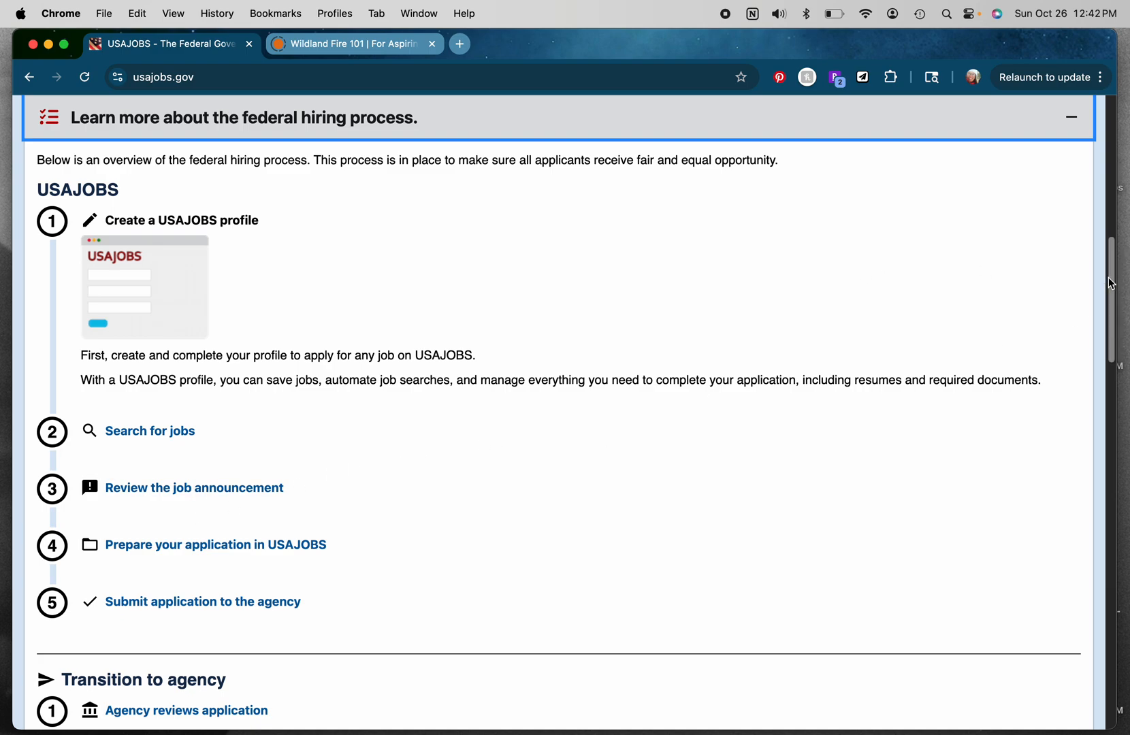
{"action": "scroll", "coordinate": [1111, 283], "scroll_direction": "up", "scroll_amount": 10}
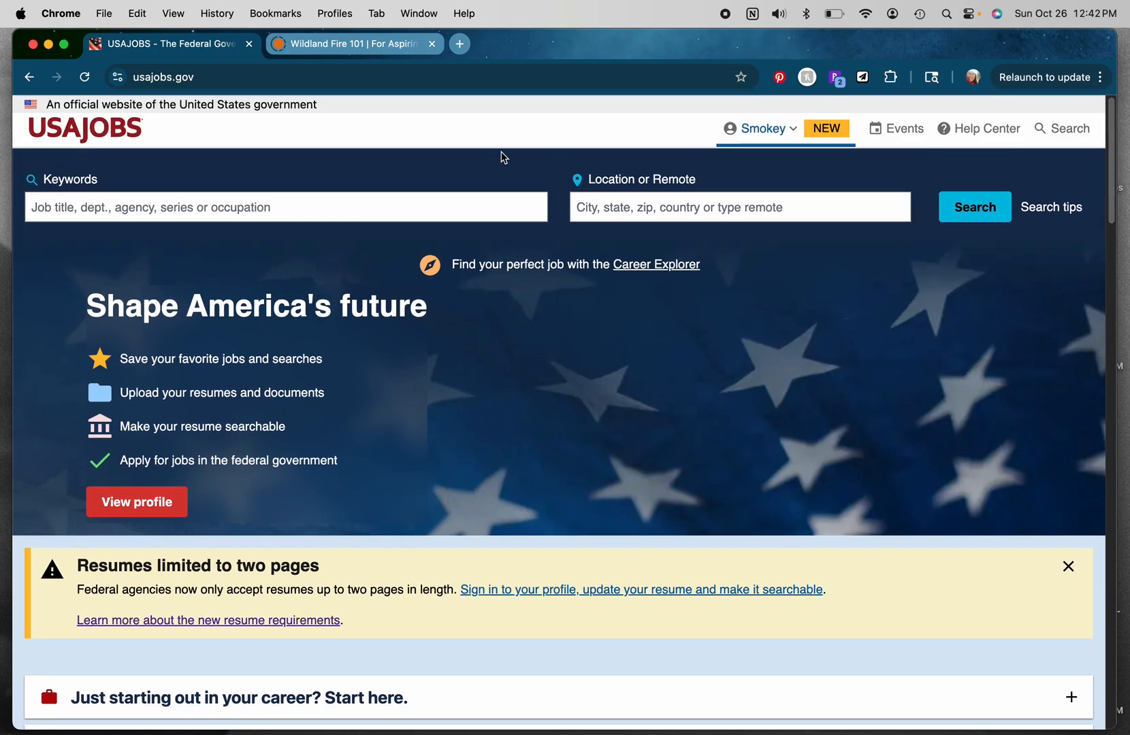
Step: Search job listings for the keyword 0456
{"action": "left_click", "coordinate": [247, 210]}
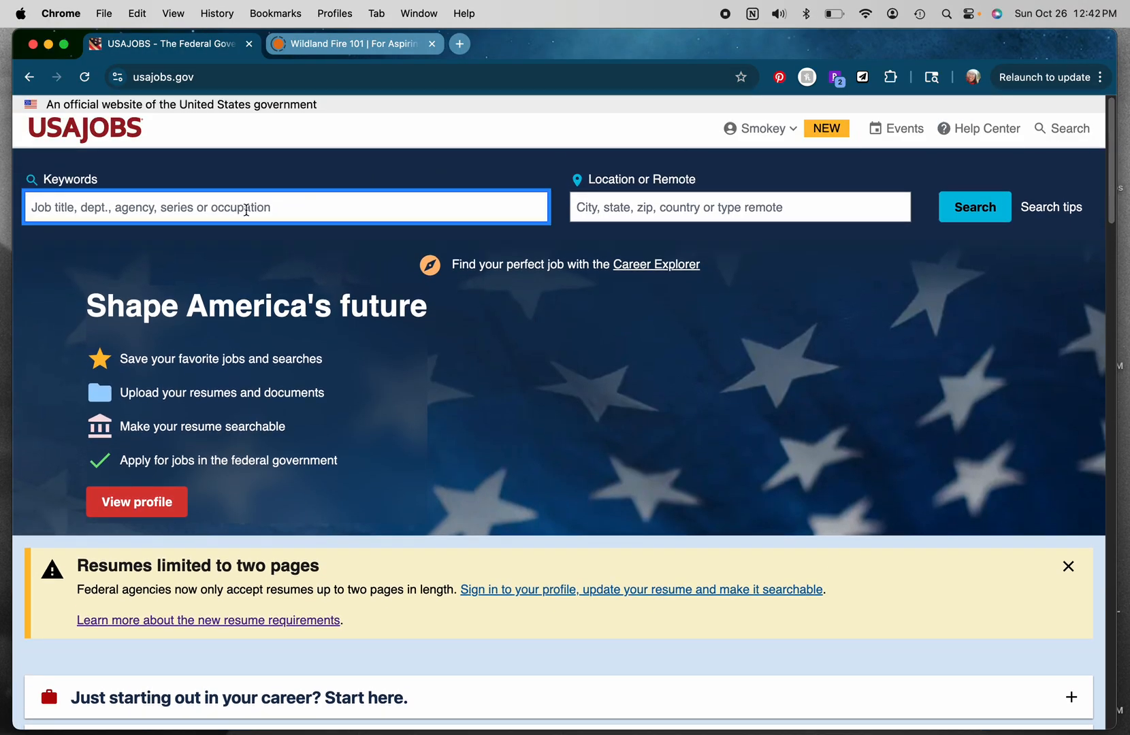
{"action": "type", "text": "0456"}
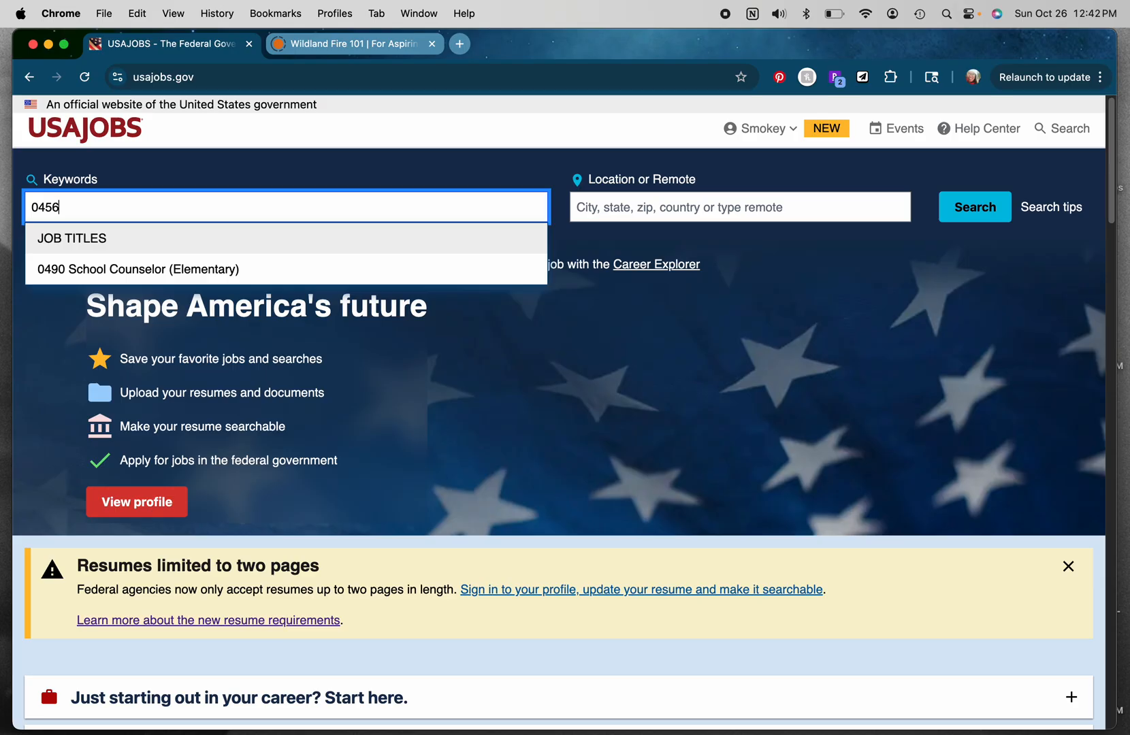
{"action": "key", "text": "Return"}
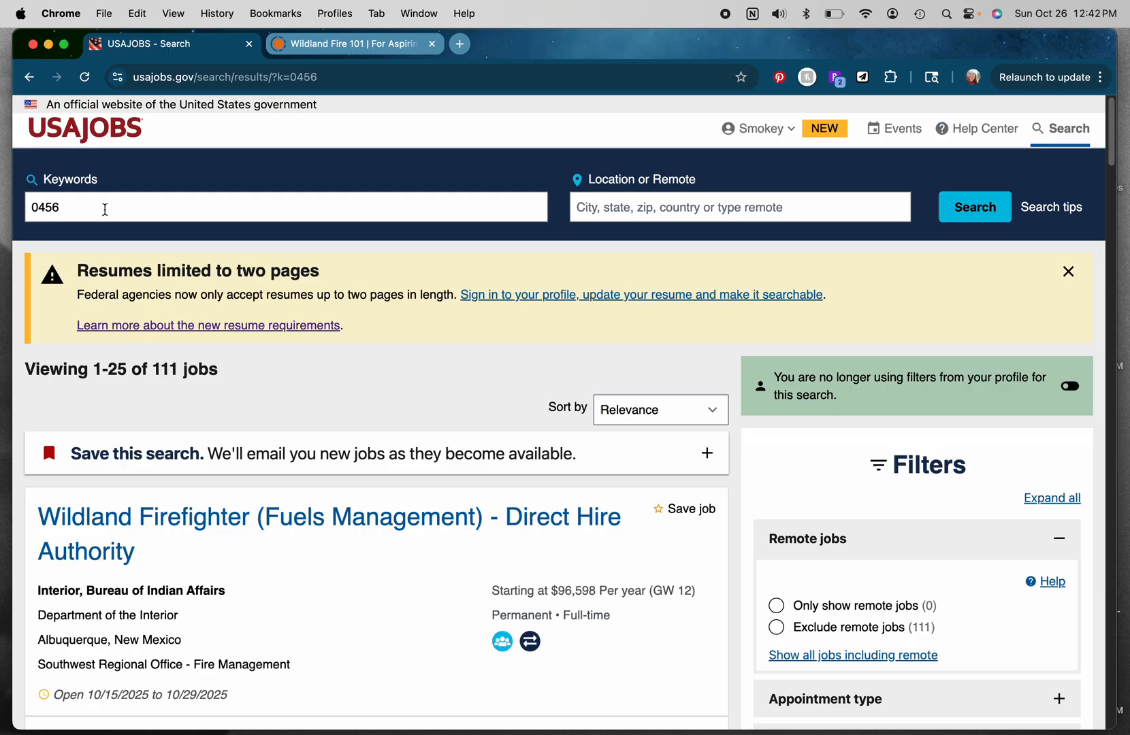
Step: Re-enter 0456 in the keywords and pick the Wildland Fire Management series suggestion
{"action": "left_click", "coordinate": [105, 210]}
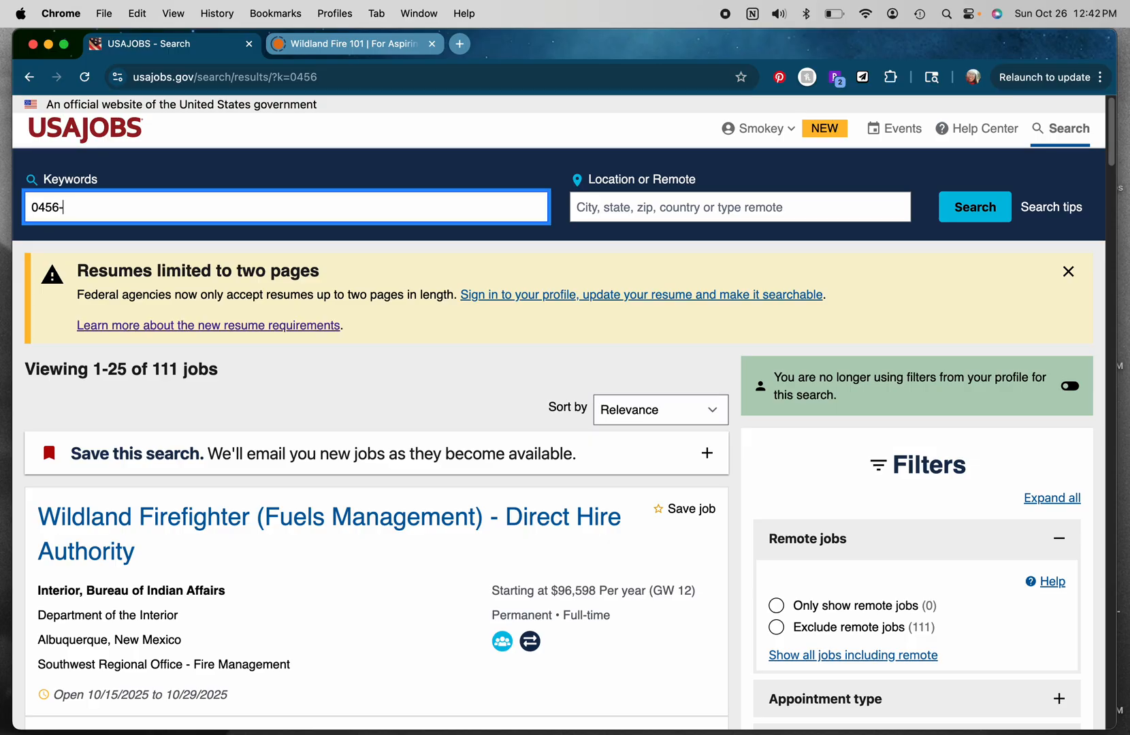
{"action": "key", "text": "BackSpace"}
{"action": "key", "text": "BackSpace"}
{"action": "key", "text": "BackSpace"}
{"action": "key", "text": "BackSpace"}
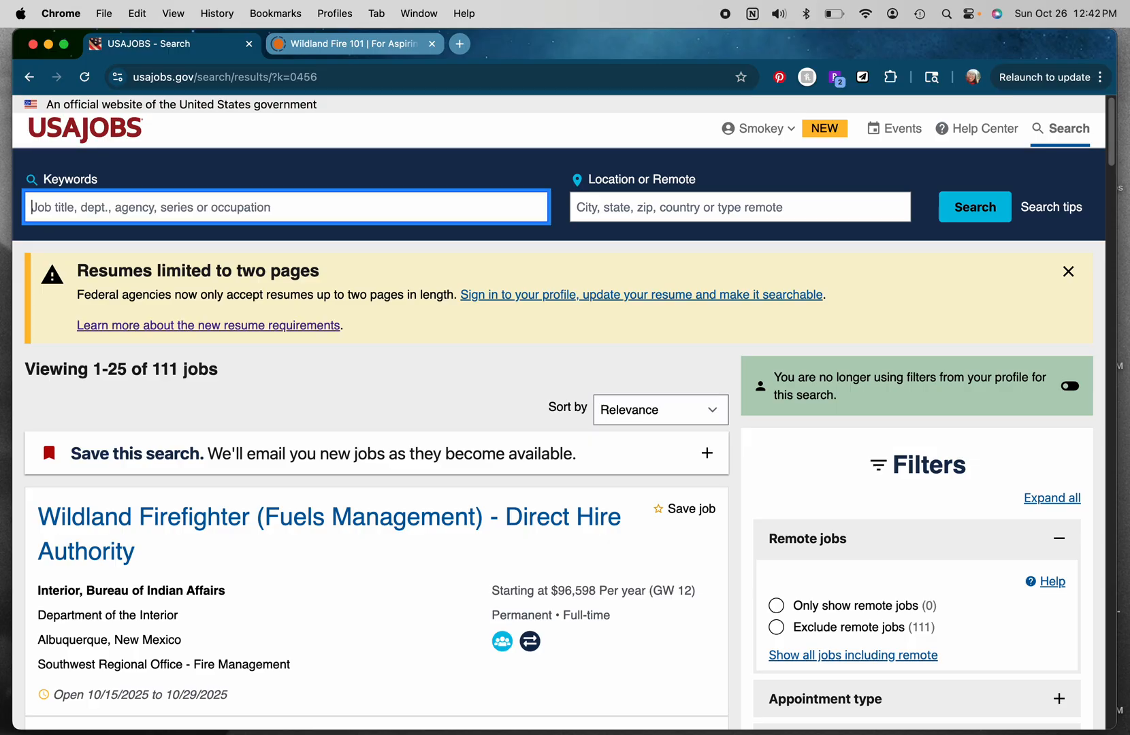
{"action": "type", "text": "0456"}
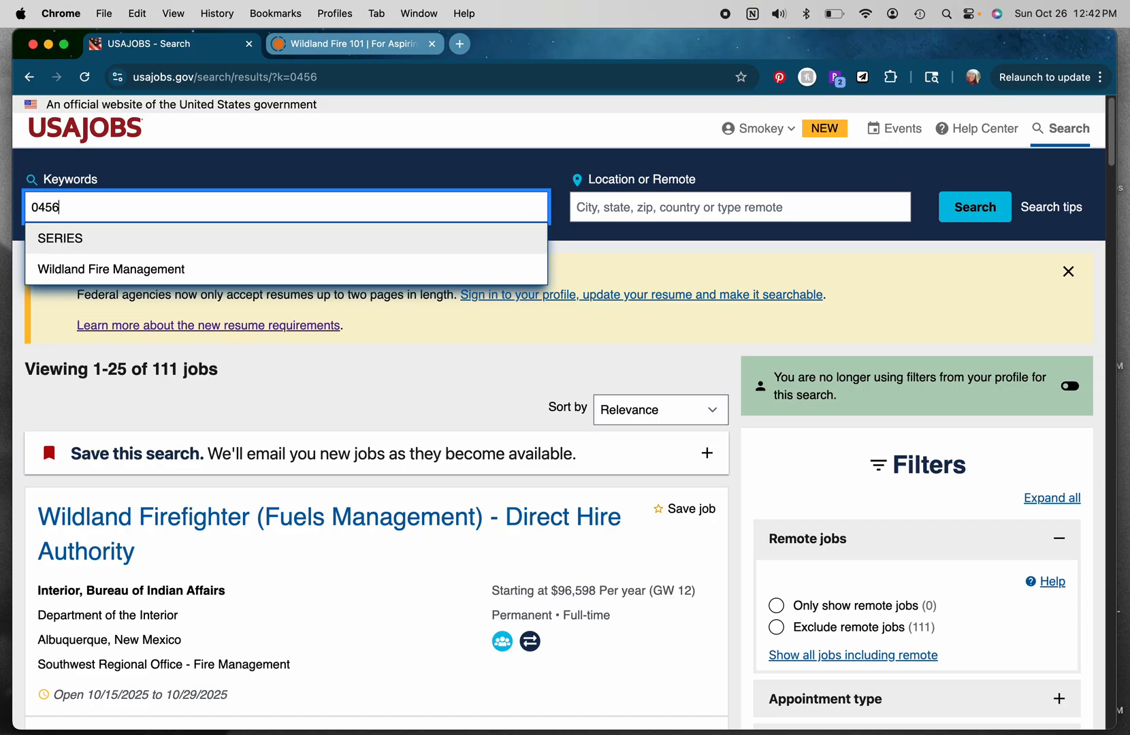
{"action": "left_click", "coordinate": [70, 277]}
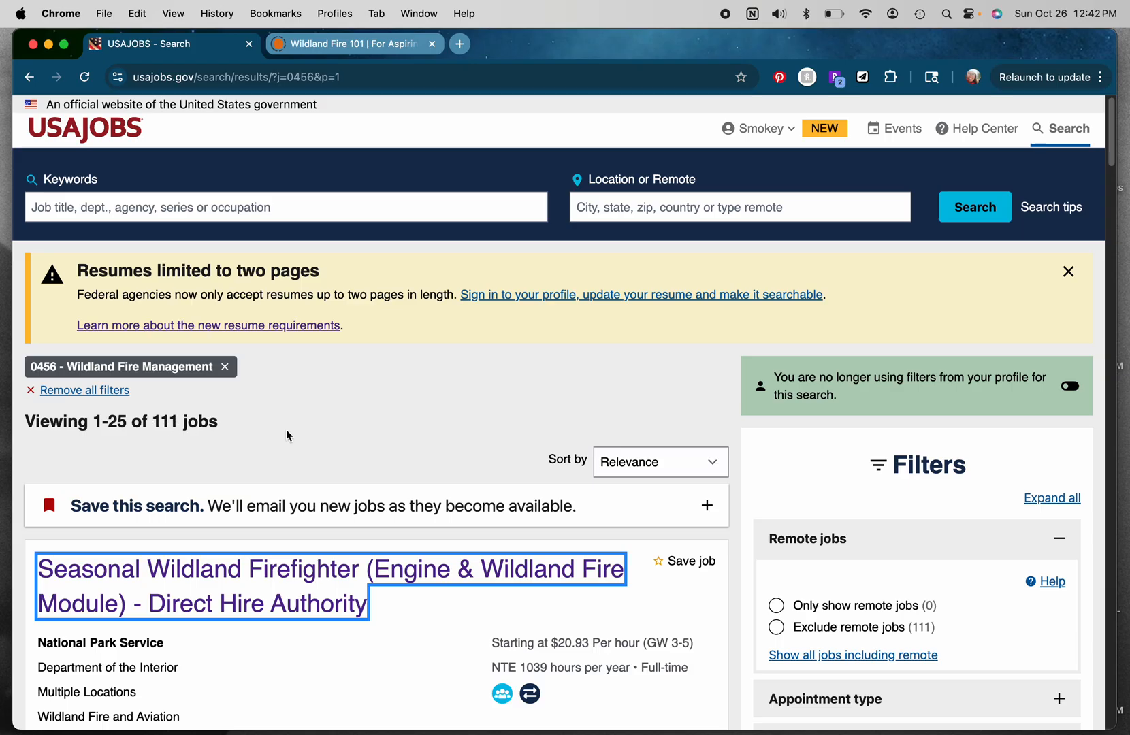
Step: Open the Forest Service Wildland Firefighter job announcement from the results
{"action": "left_click_drag", "start_coordinate": [1114, 141], "coordinate": [1050, 492]}
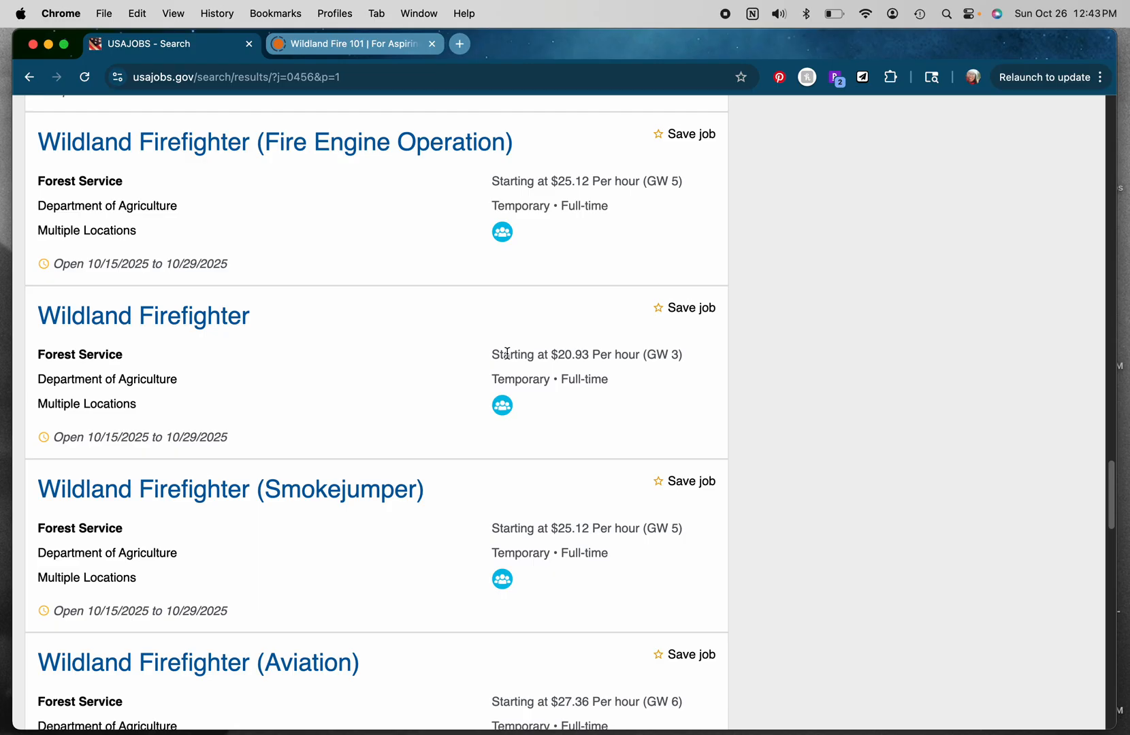
{"action": "left_click", "coordinate": [217, 321]}
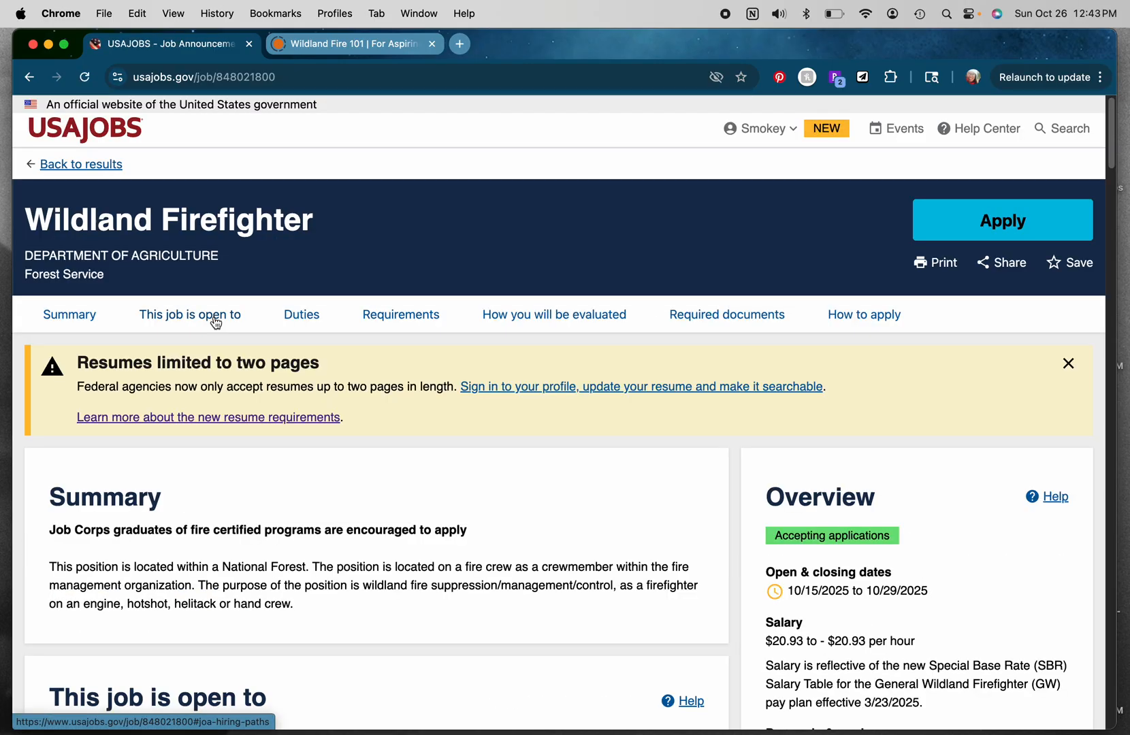
{"action": "mouse_move", "coordinate": [1112, 141]}
{"action": "left_mouse_down"}
{"action": "mouse_move", "coordinate": [1113, 157]}
{"action": "mouse_move", "coordinate": [1114, 135]}
{"action": "left_mouse_up"}
{"action": "scroll", "coordinate": [1114, 135], "scroll_direction": "down", "scroll_amount": 2}
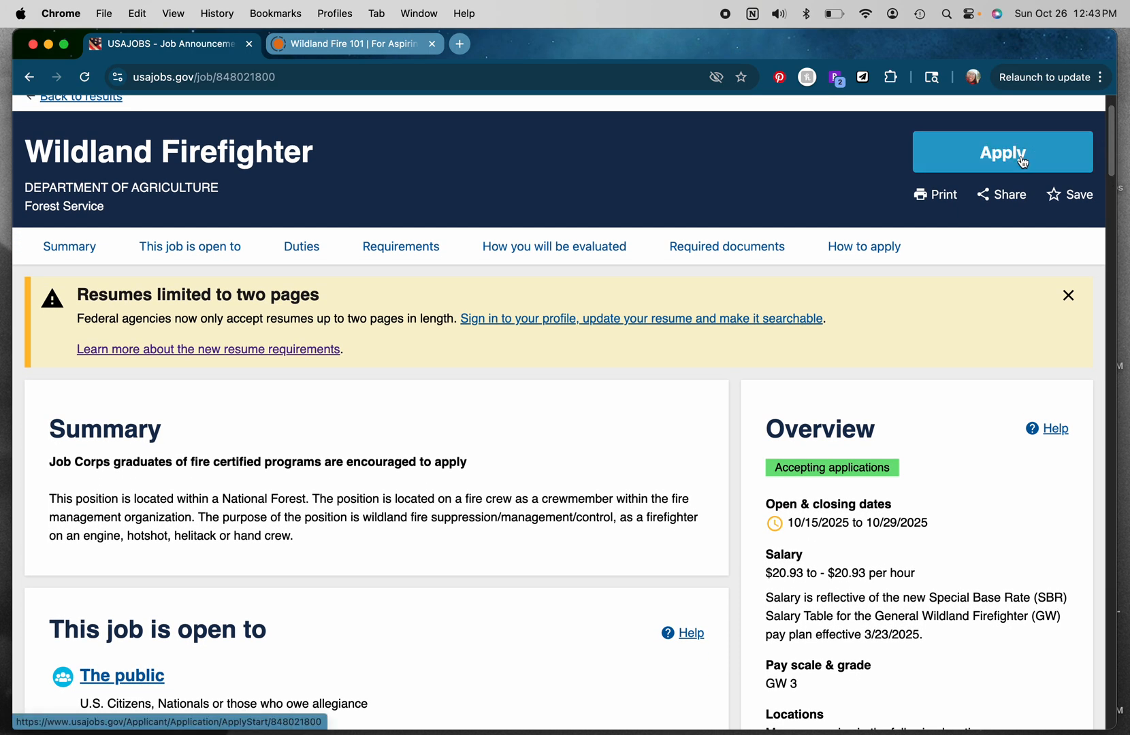
Step: Start an application and continue with the selected USAJobs Example resume
{"action": "left_click", "coordinate": [1022, 161]}
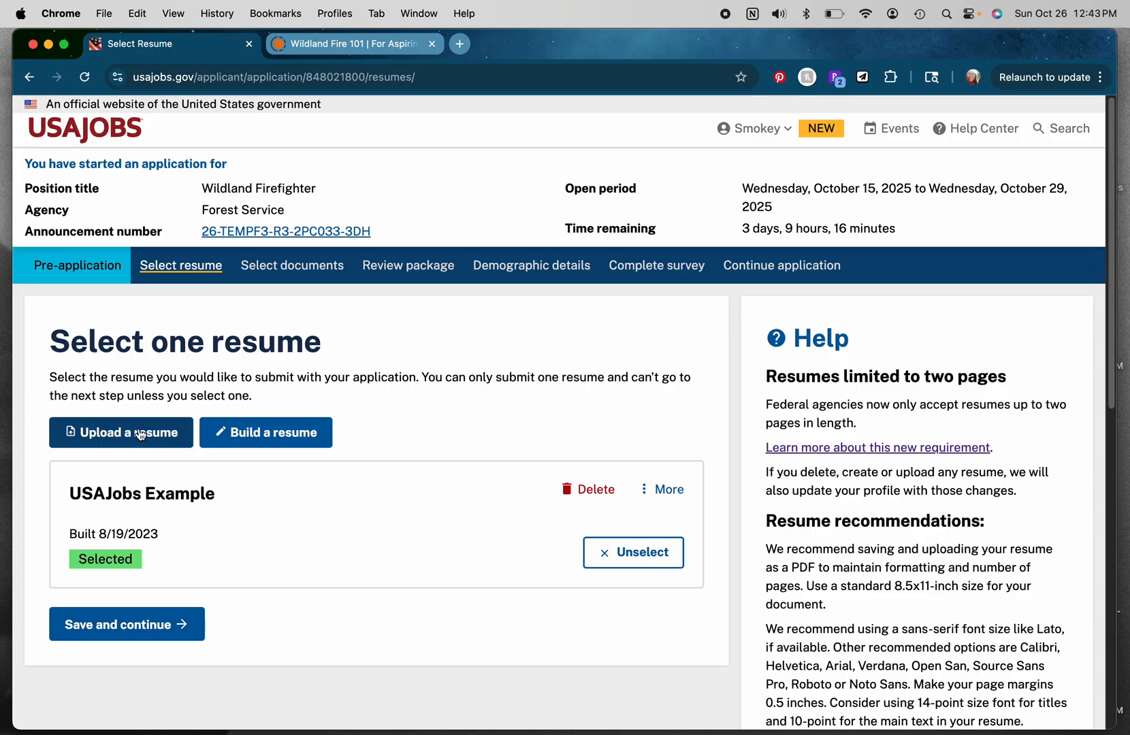
{"action": "left_click", "coordinate": [131, 630]}
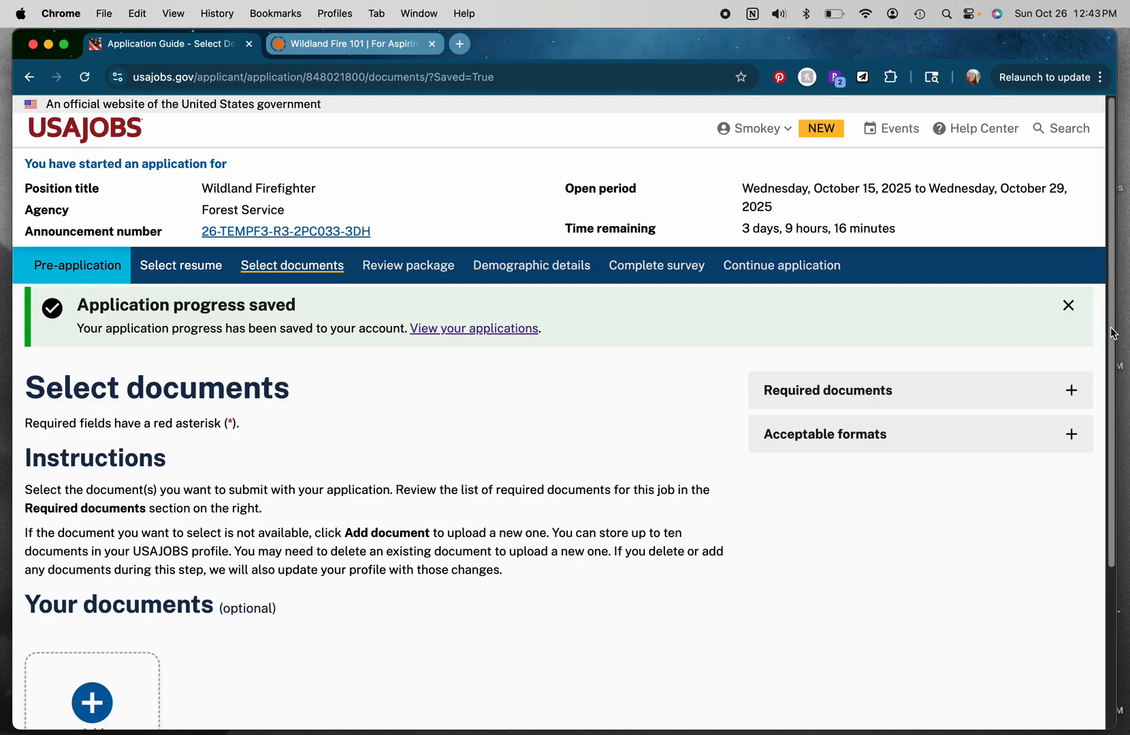
Step: Expand and read the Required documents section for this job, then collapse it
{"action": "left_click_drag", "start_coordinate": [1111, 332], "coordinate": [1116, 414]}
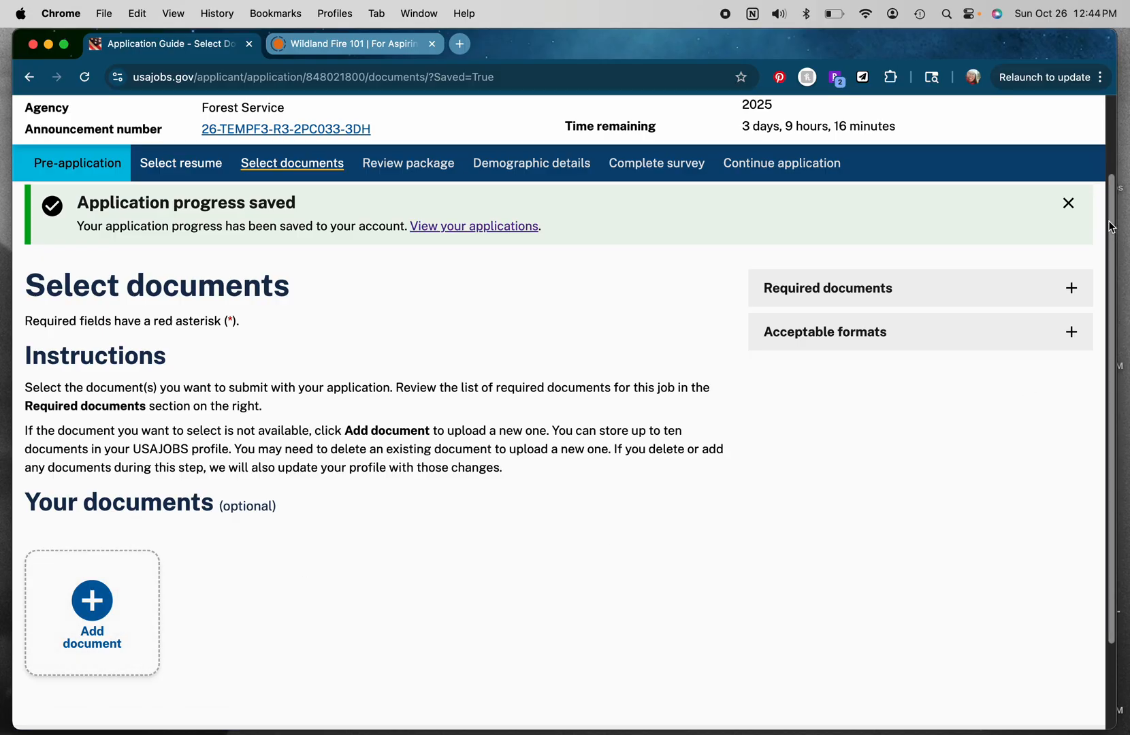
{"action": "scroll", "coordinate": [1111, 227], "scroll_direction": "up", "scroll_amount": 3}
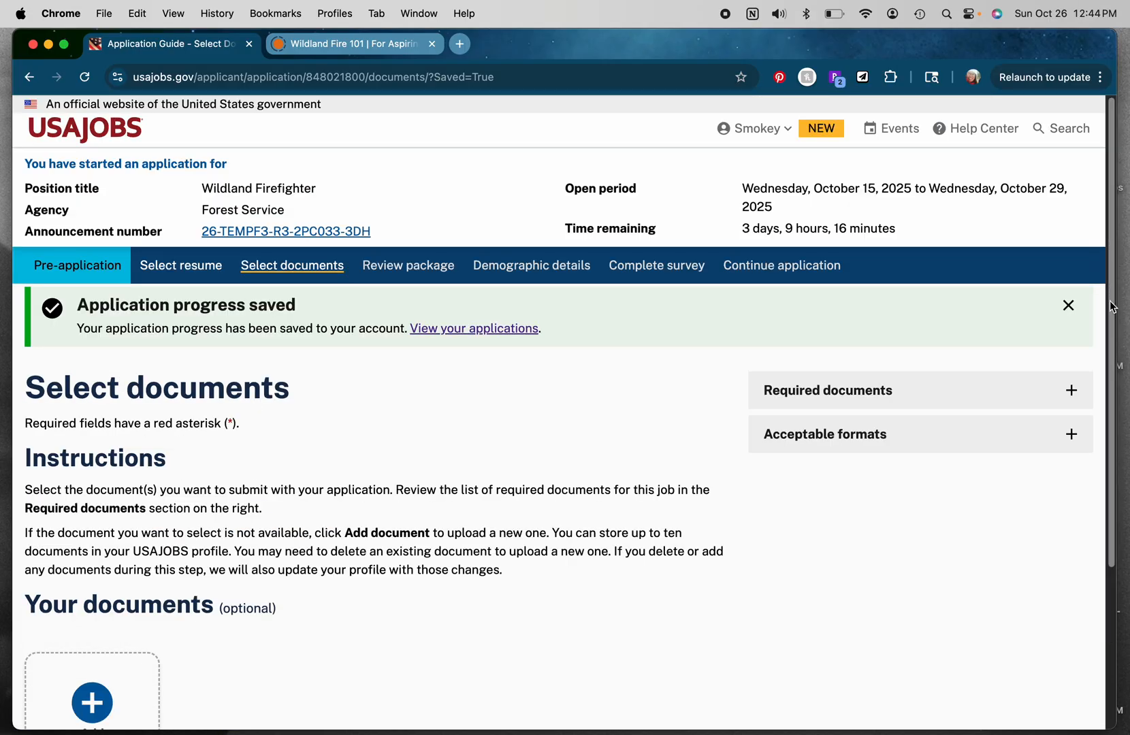
{"action": "scroll", "coordinate": [1111, 306], "scroll_direction": "down", "scroll_amount": 5}
{"action": "left_click", "coordinate": [1078, 232]}
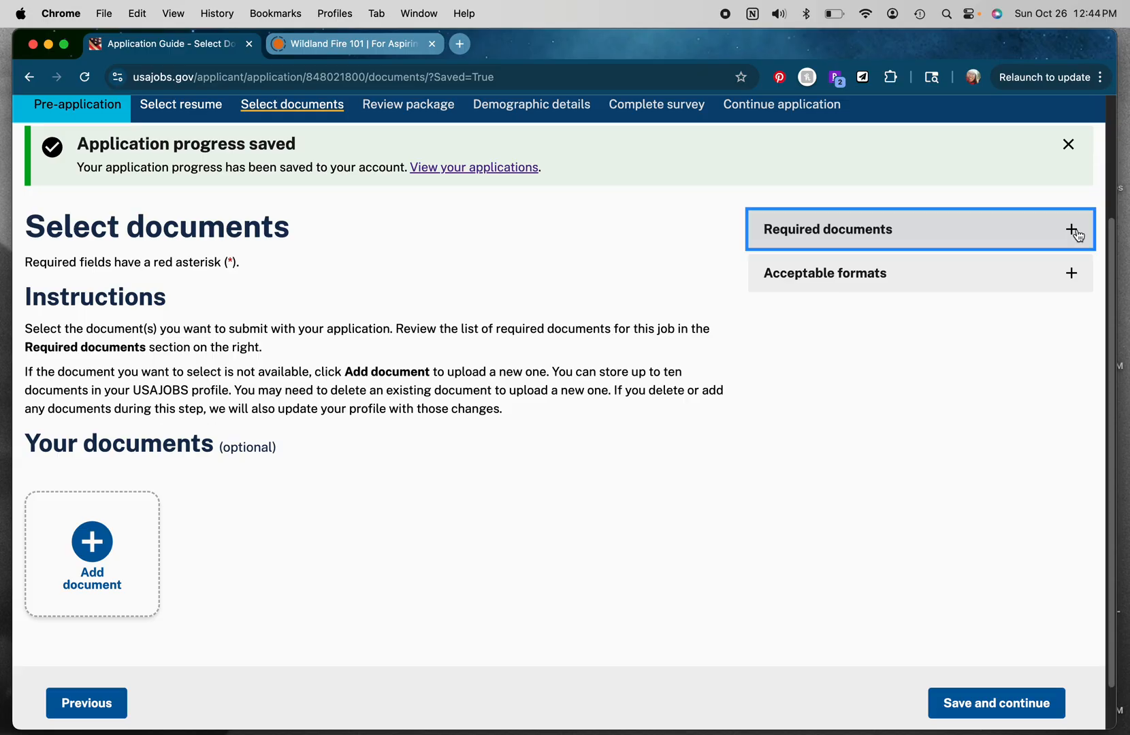
{"action": "scroll", "coordinate": [1113, 239], "scroll_direction": "down", "scroll_amount": 2}
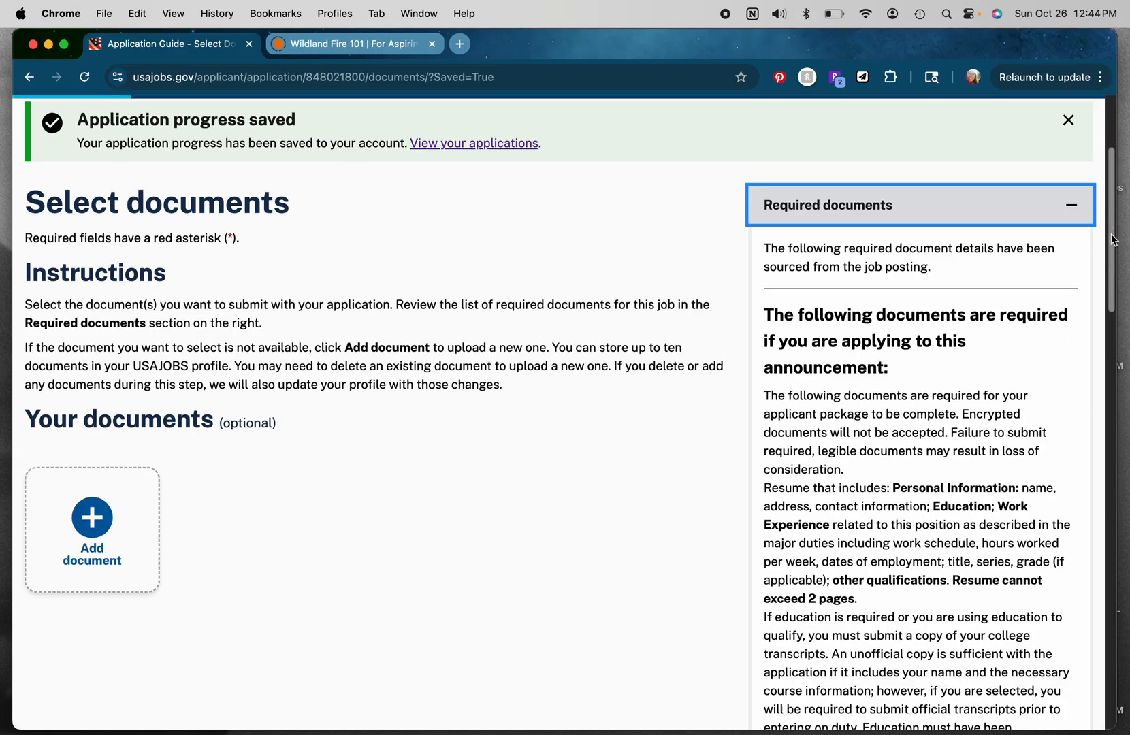
{"action": "scroll", "coordinate": [1111, 244], "scroll_direction": "down", "scroll_amount": 7}
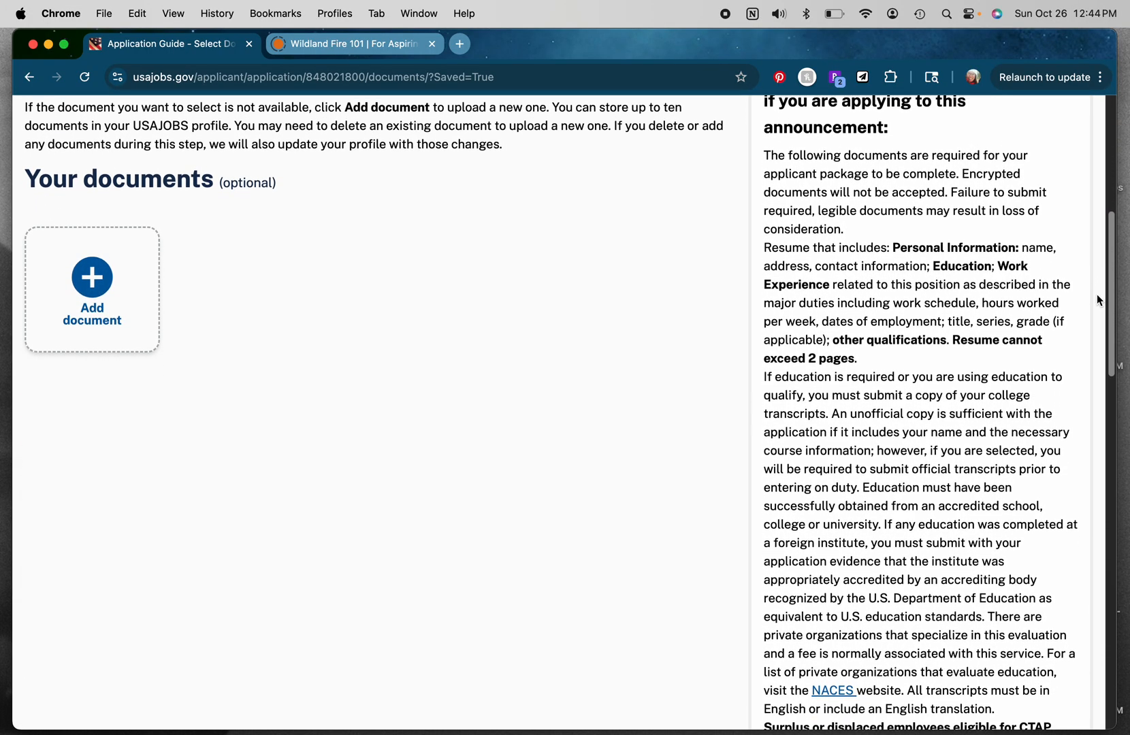
{"action": "scroll", "coordinate": [1099, 306], "scroll_direction": "down", "scroll_amount": 3}
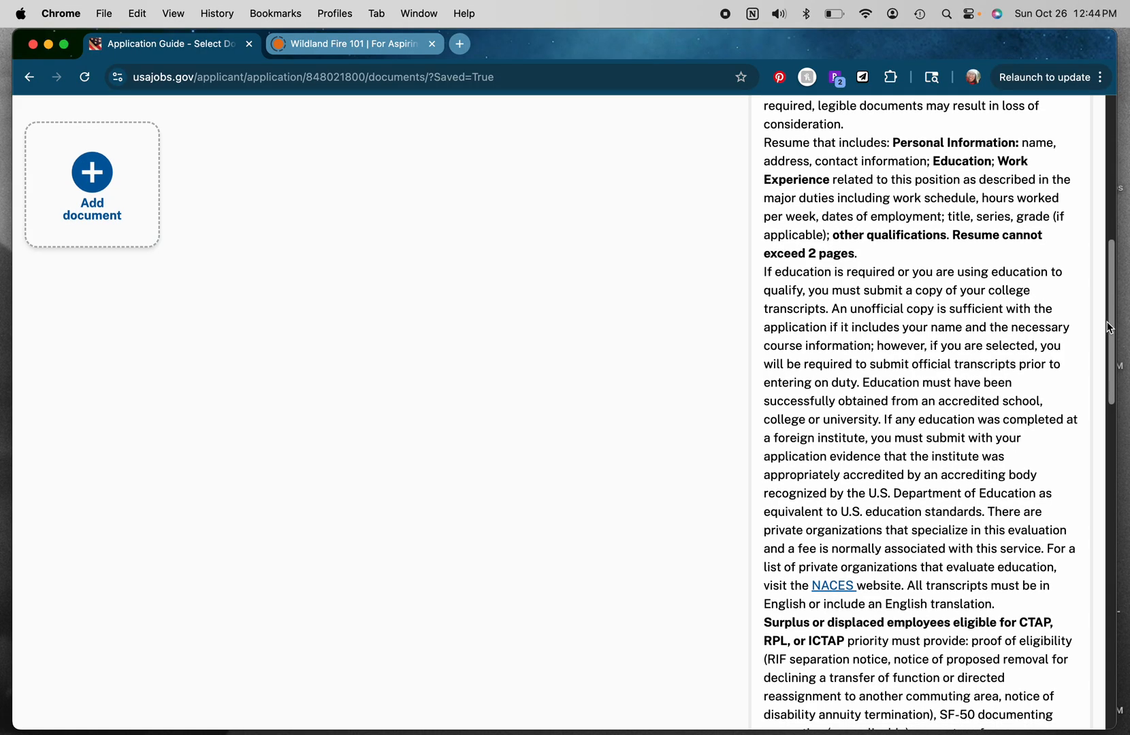
{"action": "left_click_drag", "start_coordinate": [1109, 325], "coordinate": [1115, 226]}
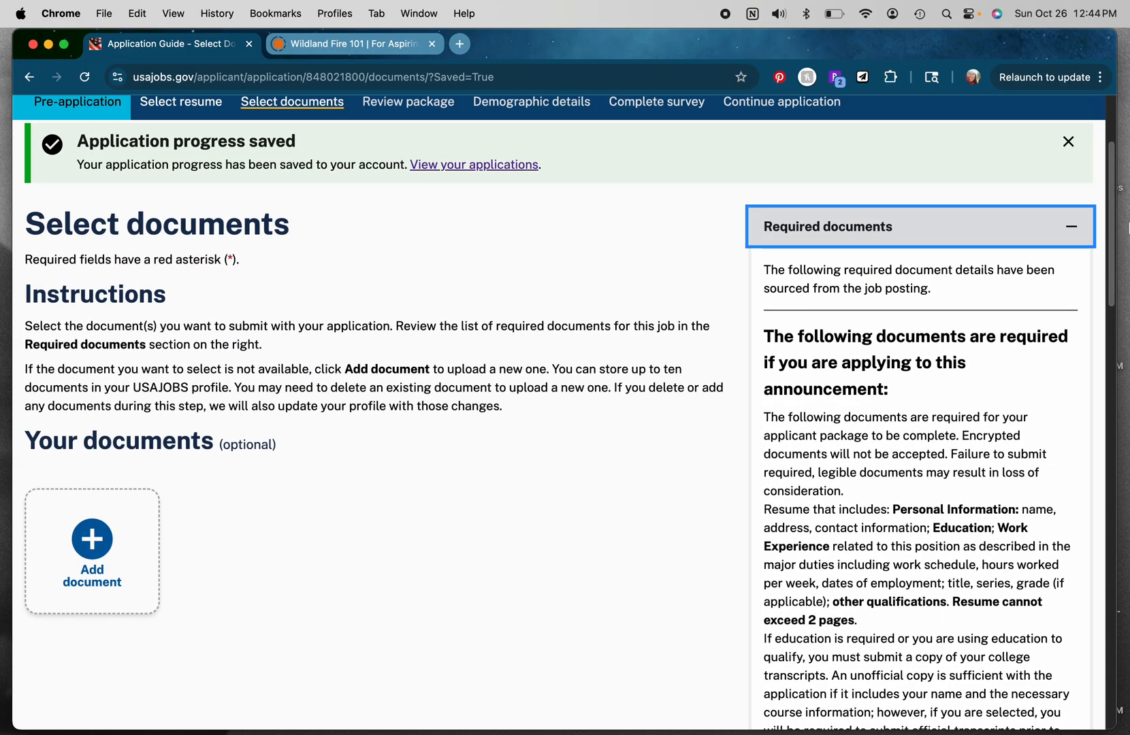
{"action": "left_click", "coordinate": [1079, 230]}
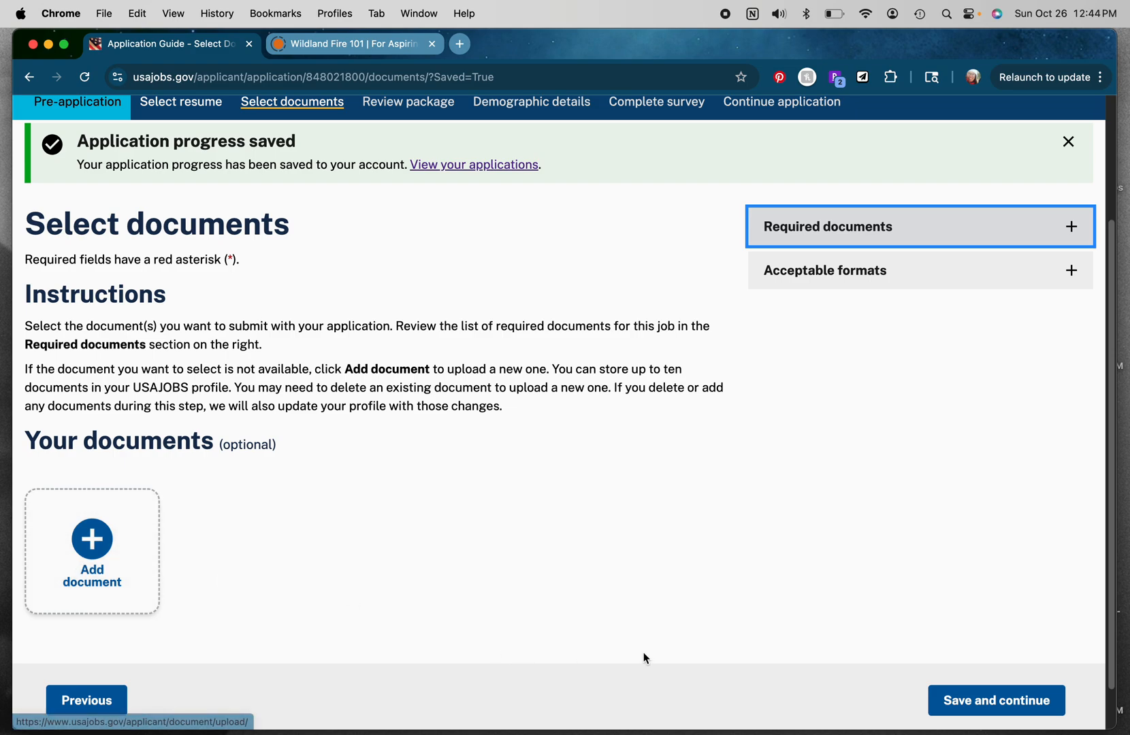
Step: Continue past documents without adding any and acknowledge having reviewed the resume and documents
{"action": "left_click", "coordinate": [975, 710]}
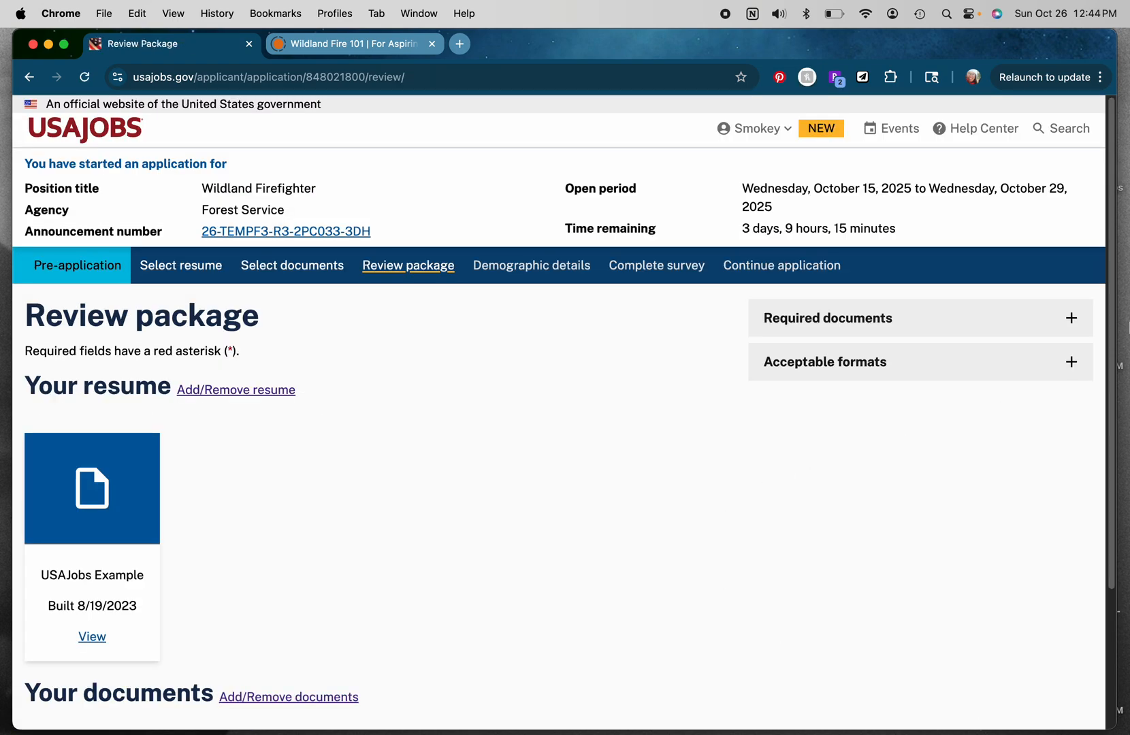
{"action": "scroll", "coordinate": [1114, 280], "scroll_direction": "down", "scroll_amount": 5}
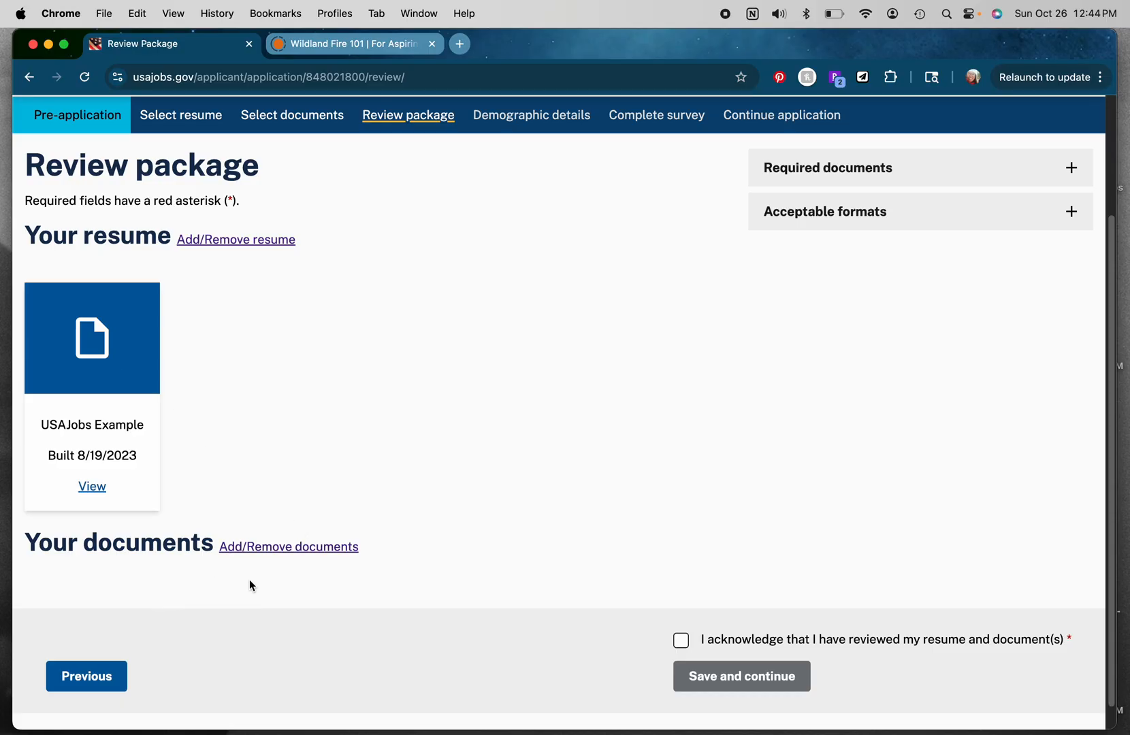
{"action": "left_click", "coordinate": [681, 640]}
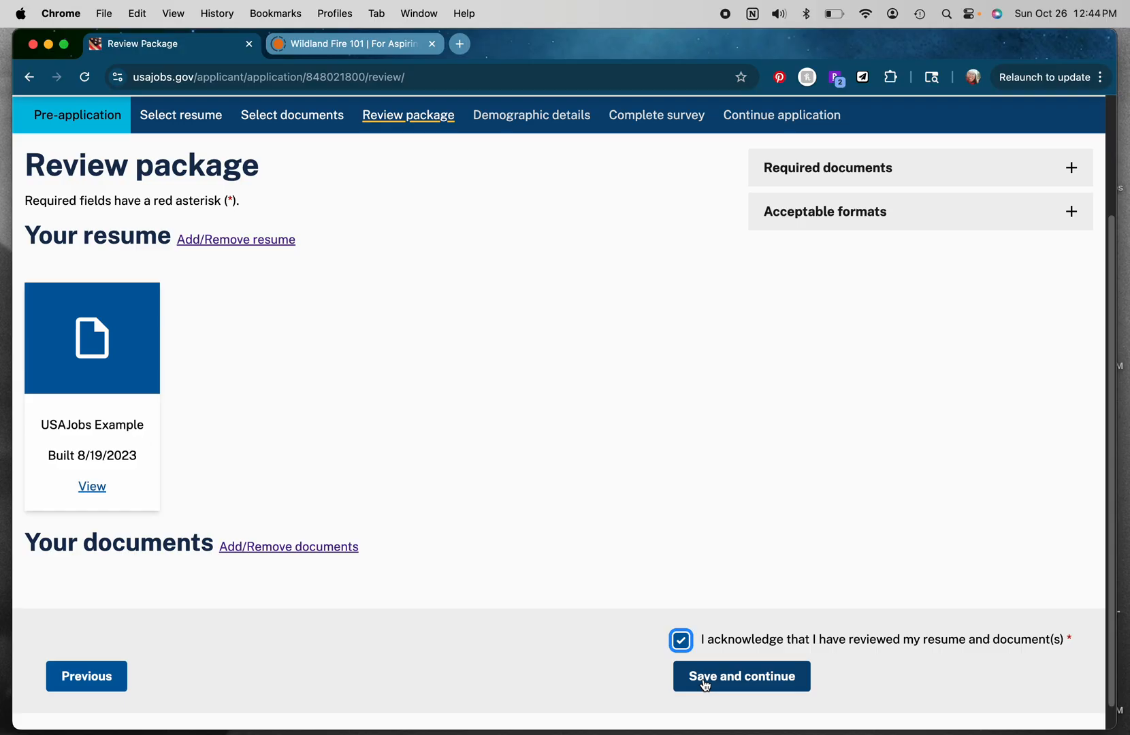
Step: Preview the USAJobs Example resume pages and close the preview
{"action": "left_click", "coordinate": [93, 487]}
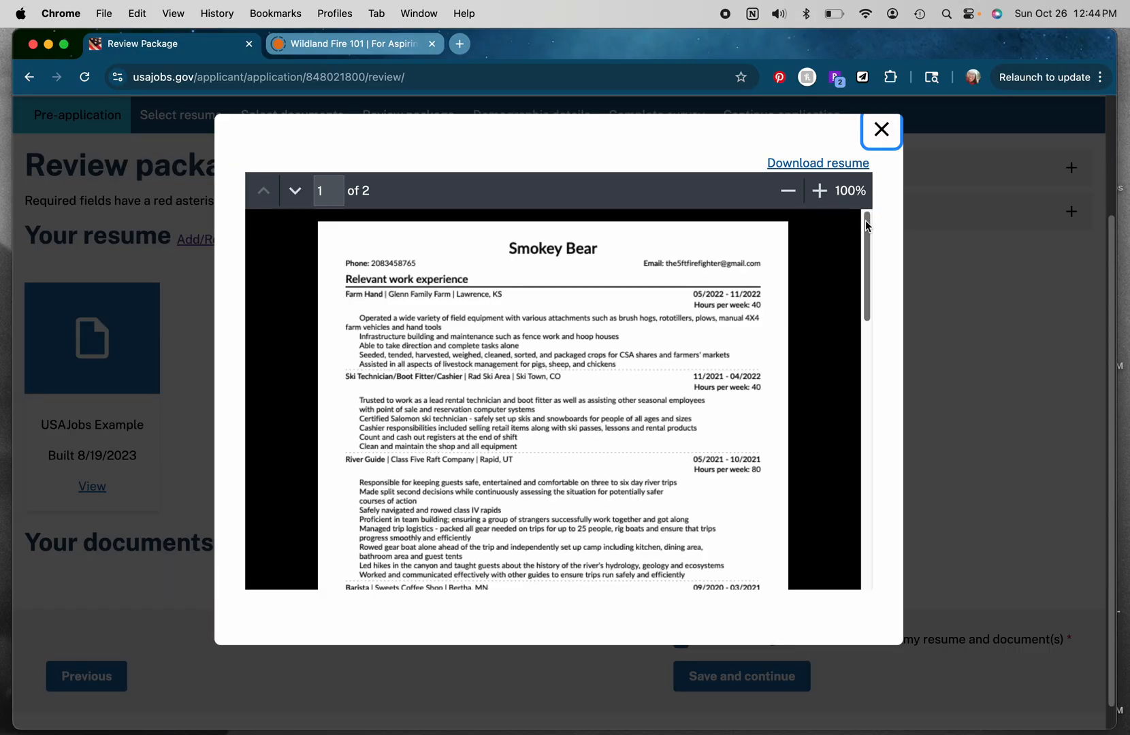
{"action": "left_click_drag", "start_coordinate": [866, 221], "coordinate": [861, 523]}
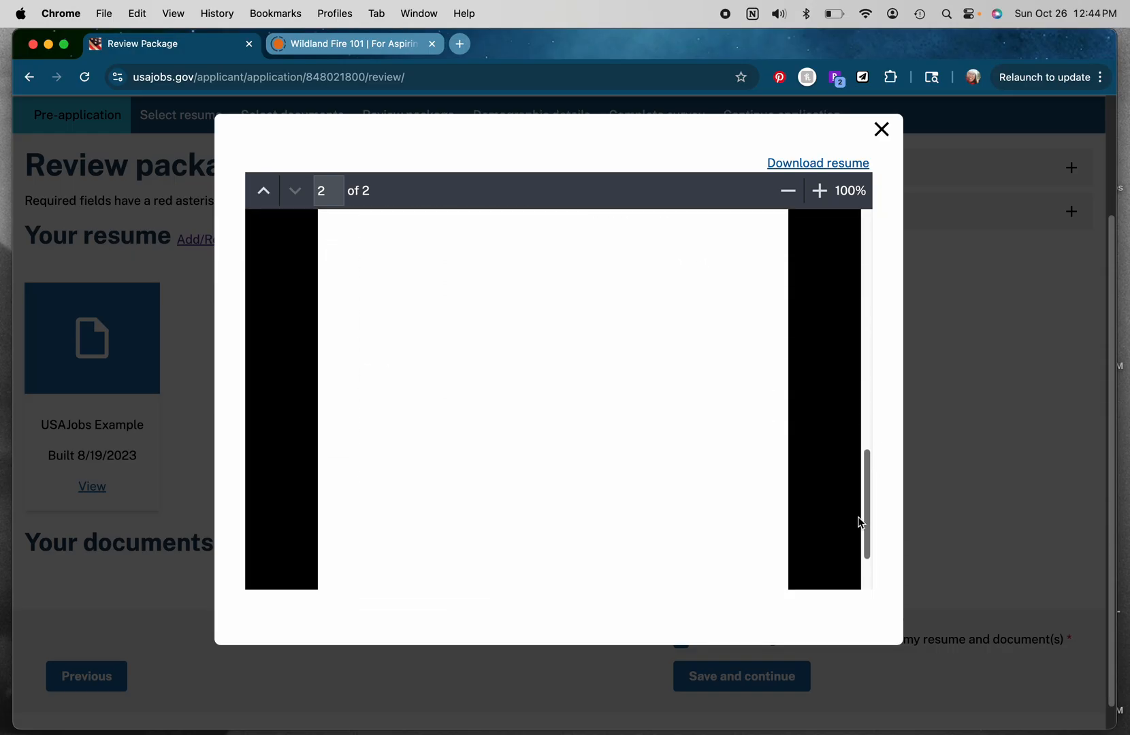
{"action": "left_click_drag", "start_coordinate": [844, 451], "coordinate": [871, 216]}
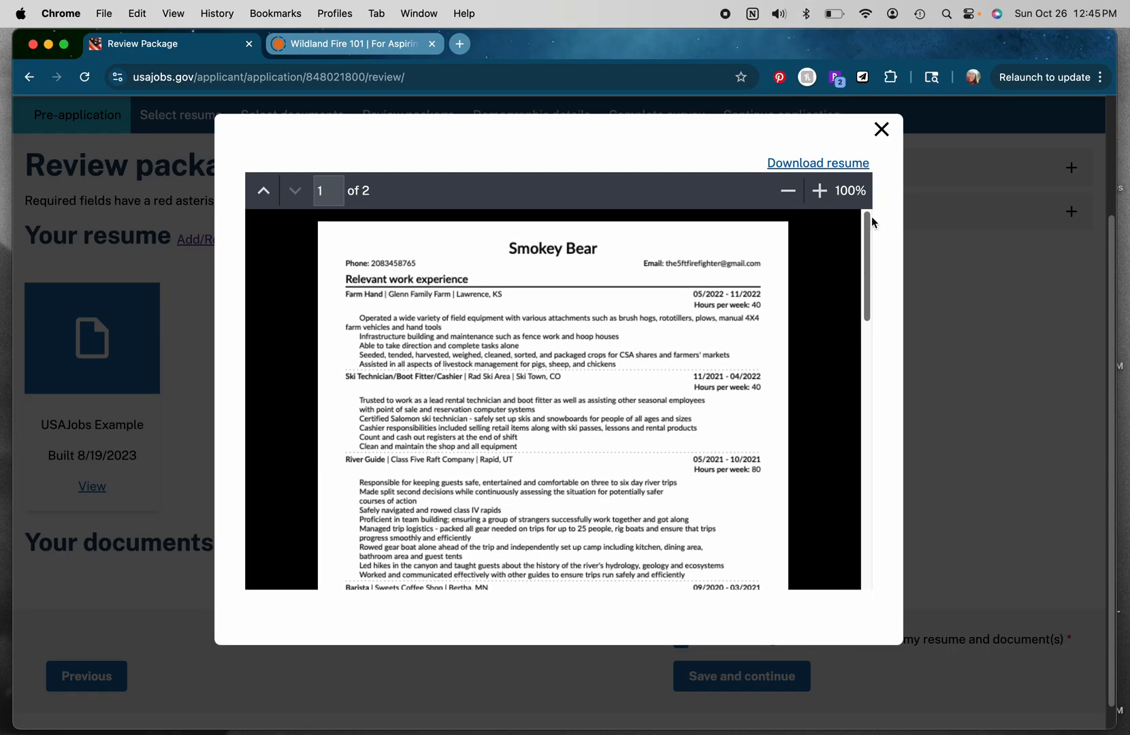
{"action": "left_click", "coordinate": [882, 129]}
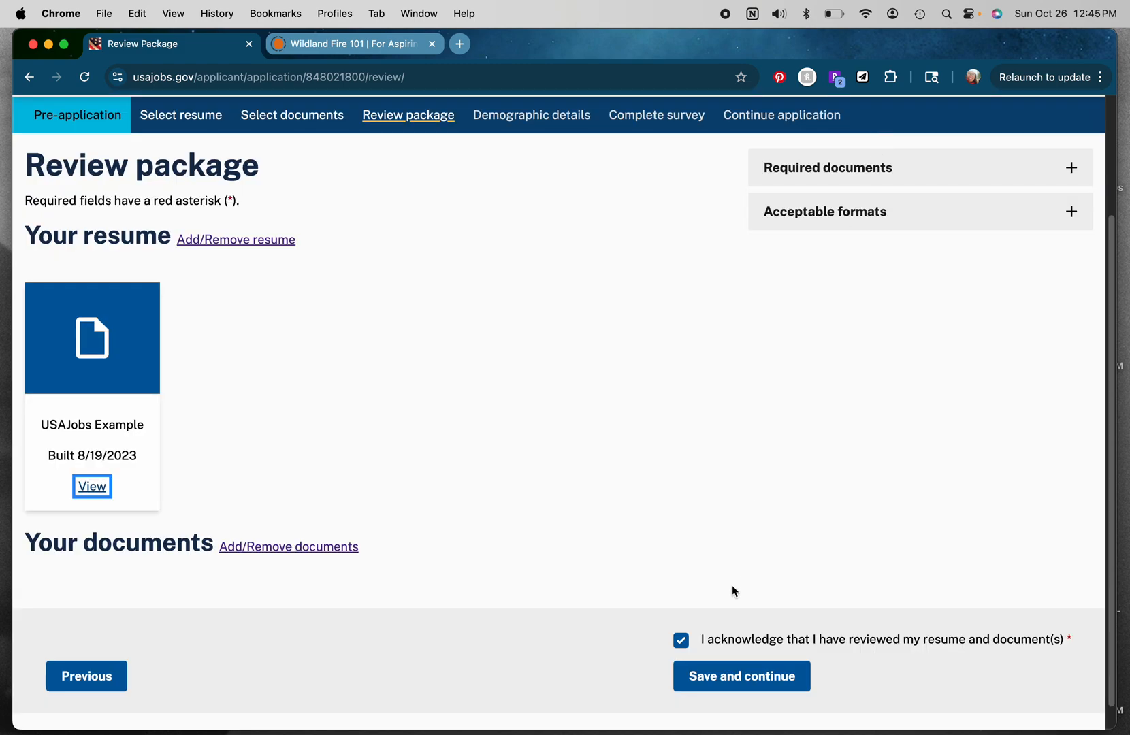
Step: Save the review package and continue past demographic details with sharing left checked
{"action": "left_click", "coordinate": [729, 676]}
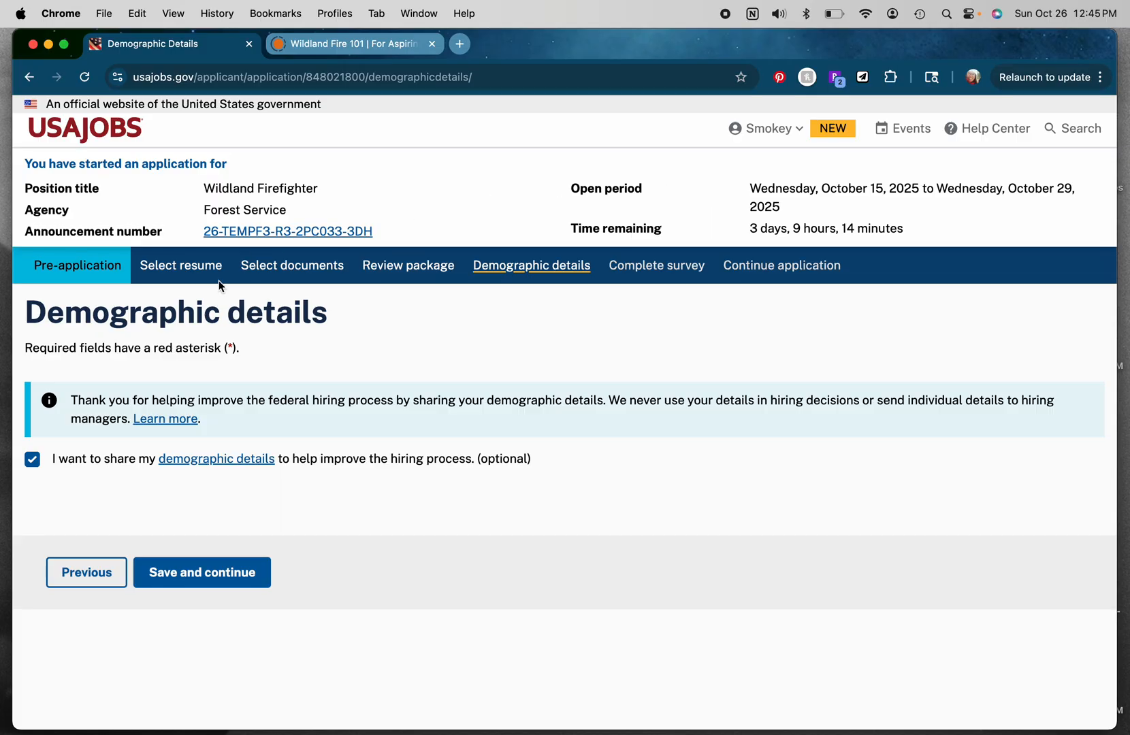
{"action": "left_click", "coordinate": [182, 575]}
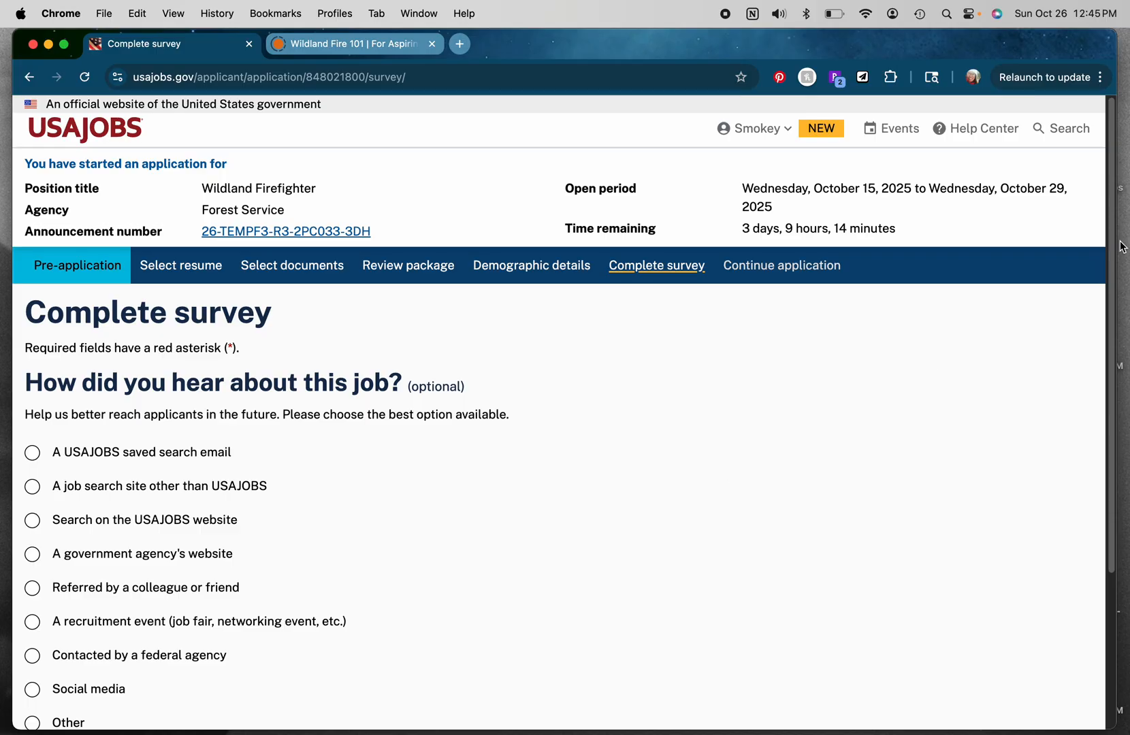
Step: Answer the survey with Search on the USAJOBS website and save and continue
{"action": "left_click_drag", "start_coordinate": [1112, 308], "coordinate": [1110, 451]}
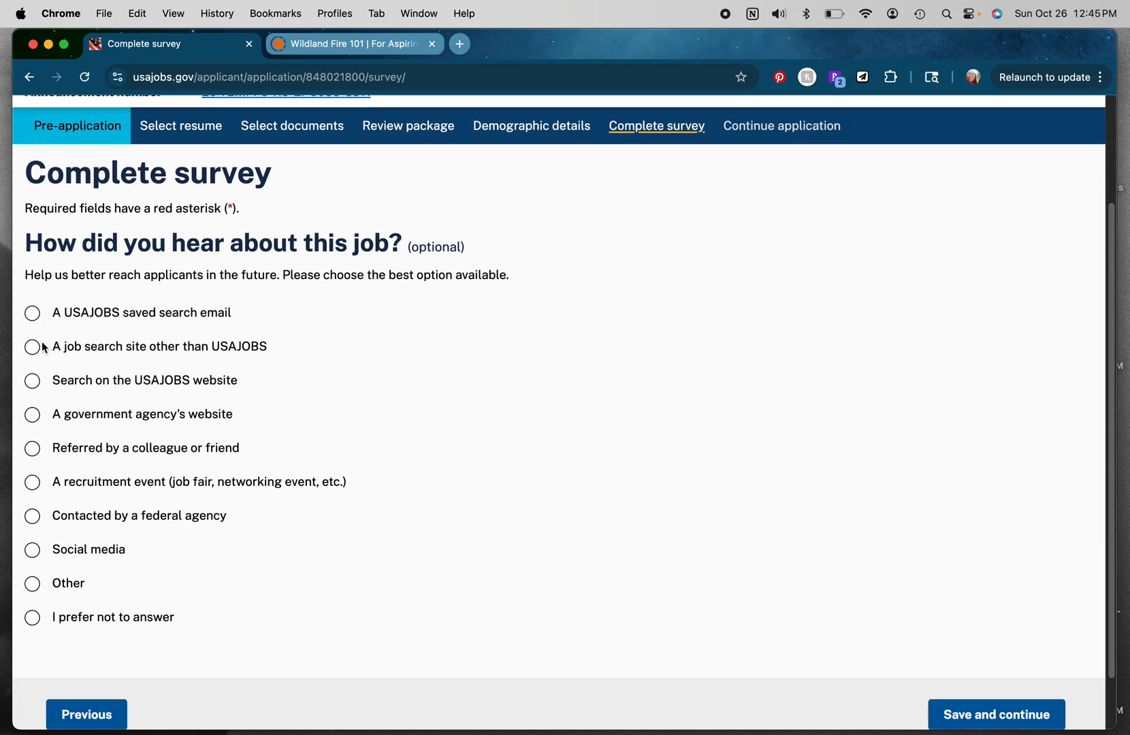
{"action": "left_click", "coordinate": [32, 390]}
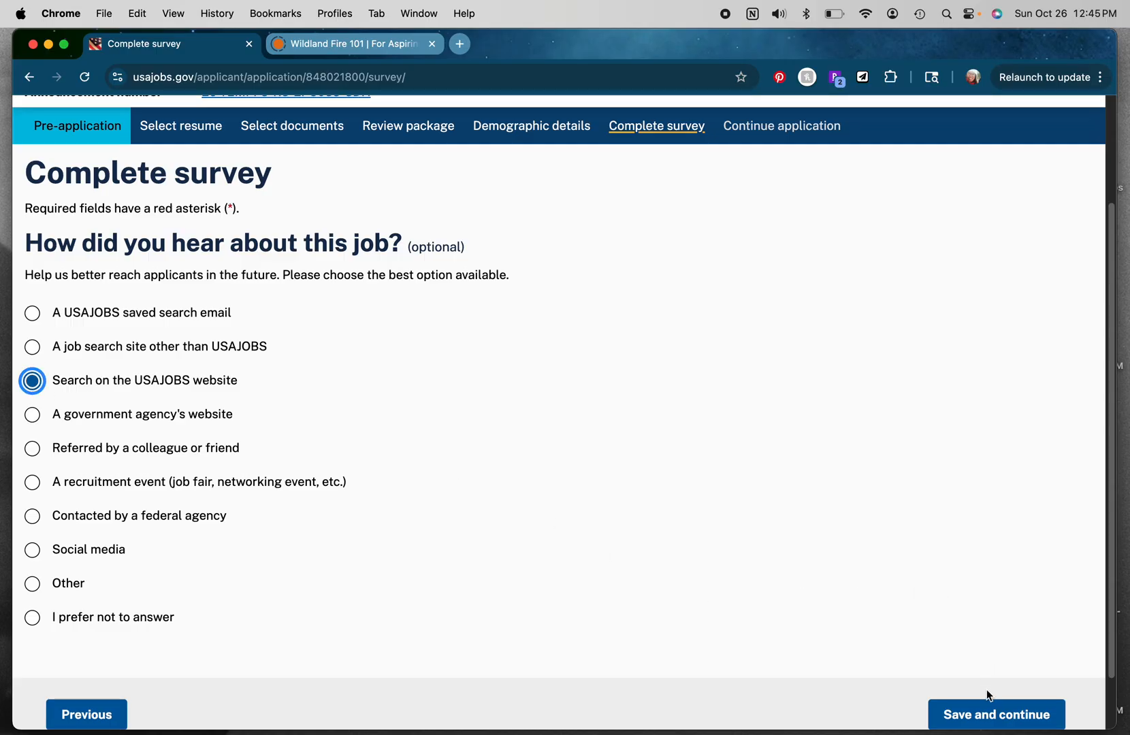
{"action": "left_click", "coordinate": [992, 713]}
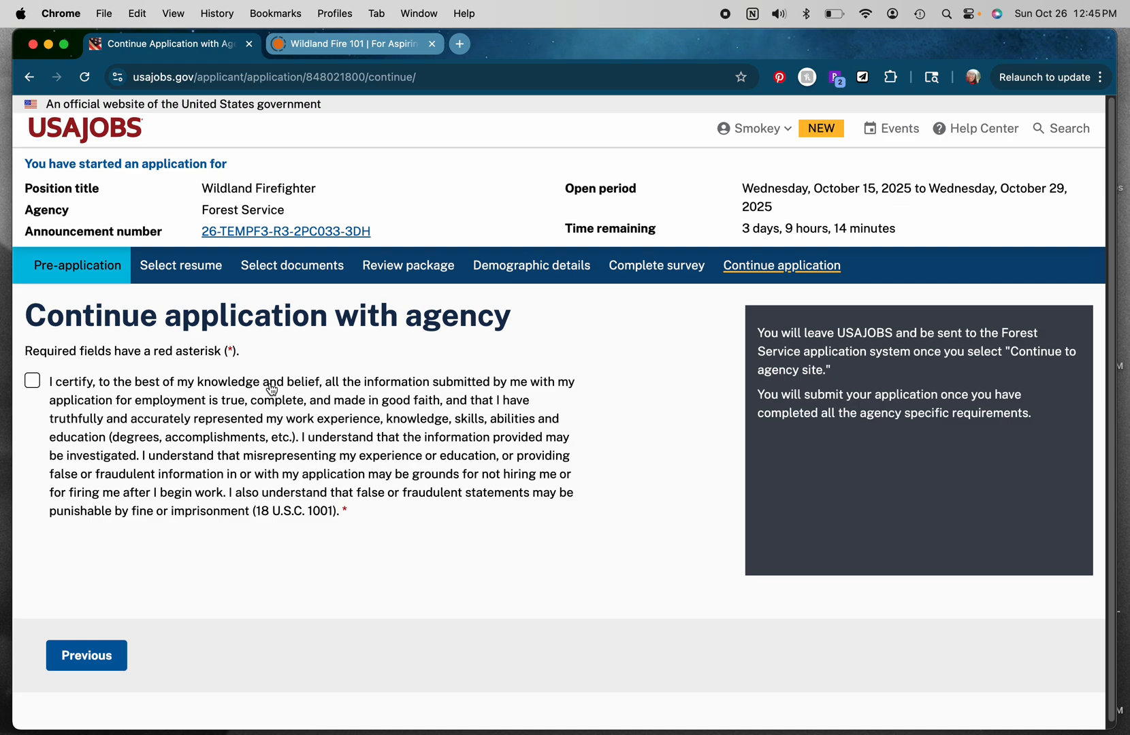
Step: Certify the application statement, continue to the Forest Service agency site, and continue past the welcome page
{"action": "left_click", "coordinate": [34, 383]}
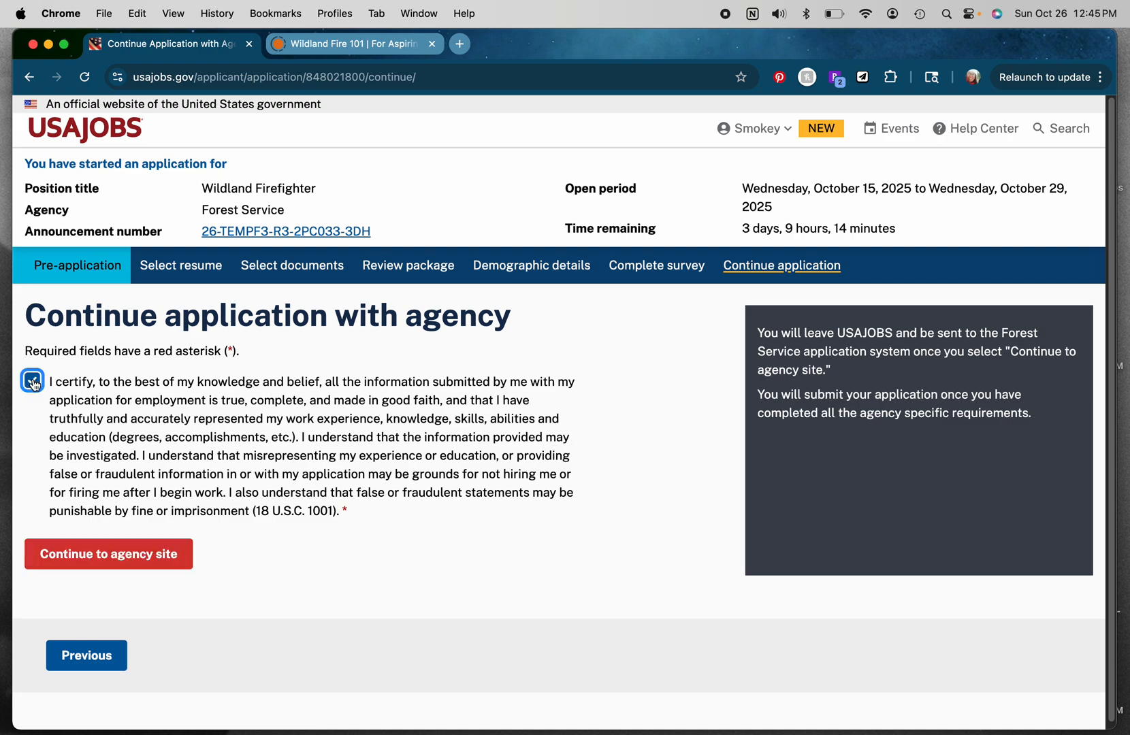
{"action": "left_click", "coordinate": [118, 561]}
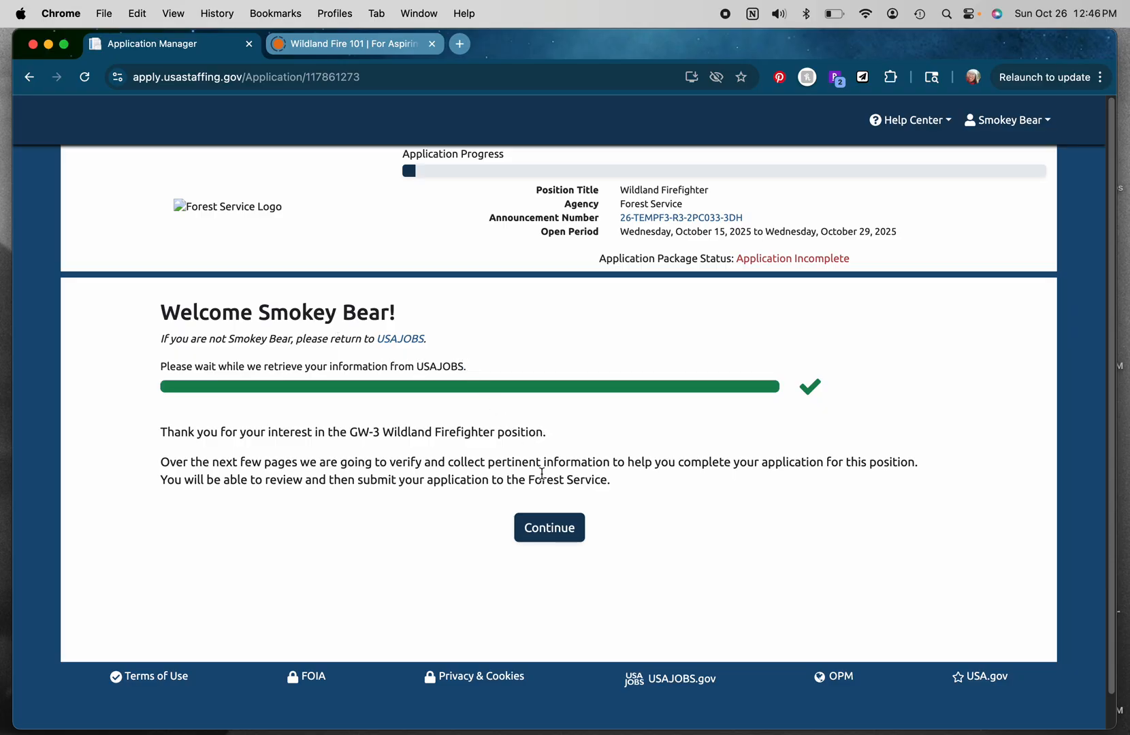
{"action": "left_click", "coordinate": [544, 528]}
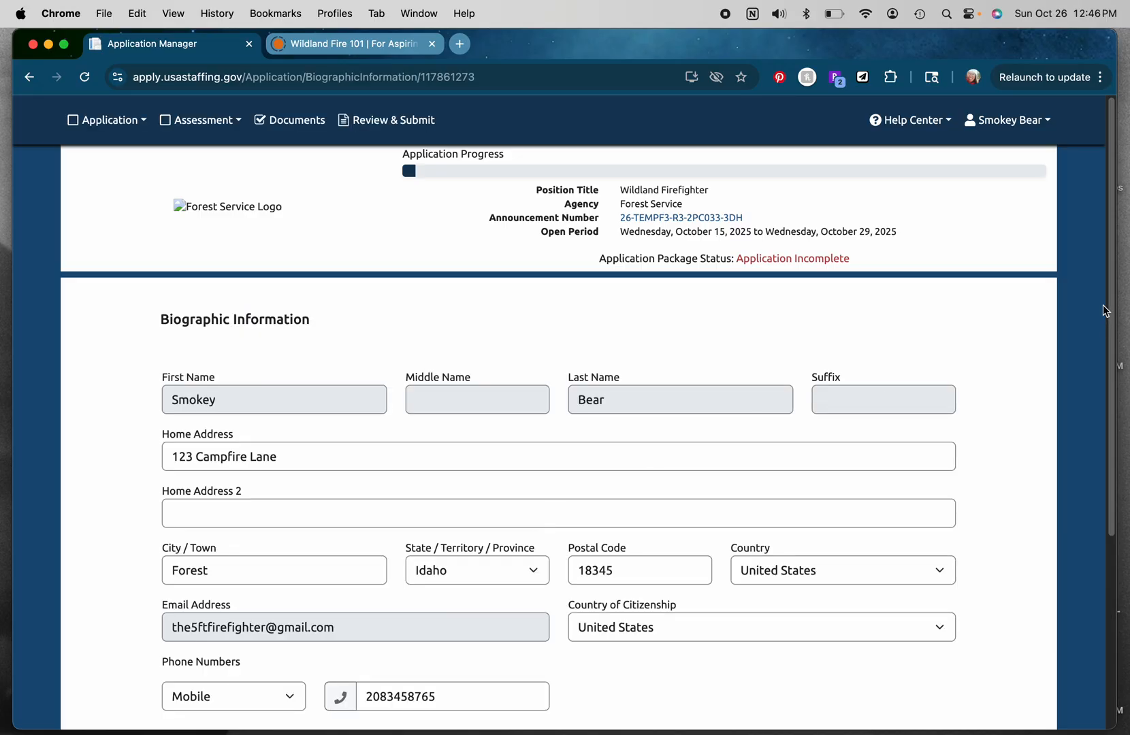
Step: Review the prefilled biographic information and continue
{"action": "left_click_drag", "start_coordinate": [1111, 323], "coordinate": [1107, 348]}
{"action": "scroll", "coordinate": [1097, 404], "scroll_direction": "down", "scroll_amount": 5}
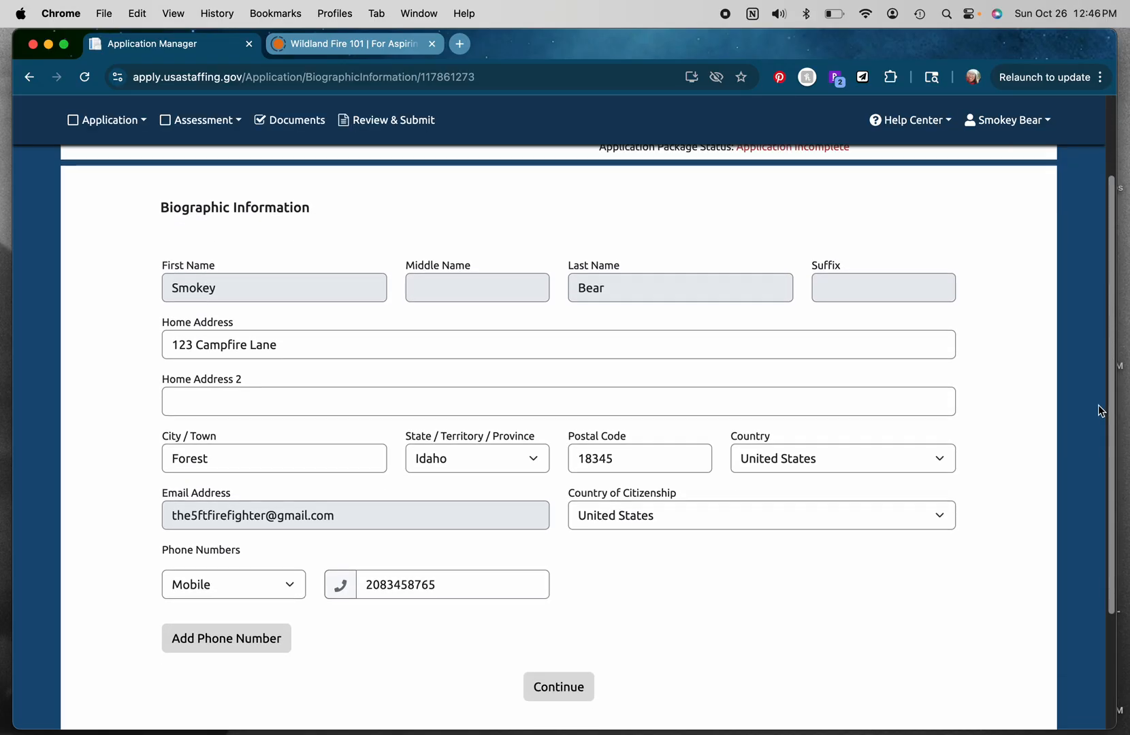
{"action": "scroll", "coordinate": [1089, 422], "scroll_direction": "up", "scroll_amount": 3}
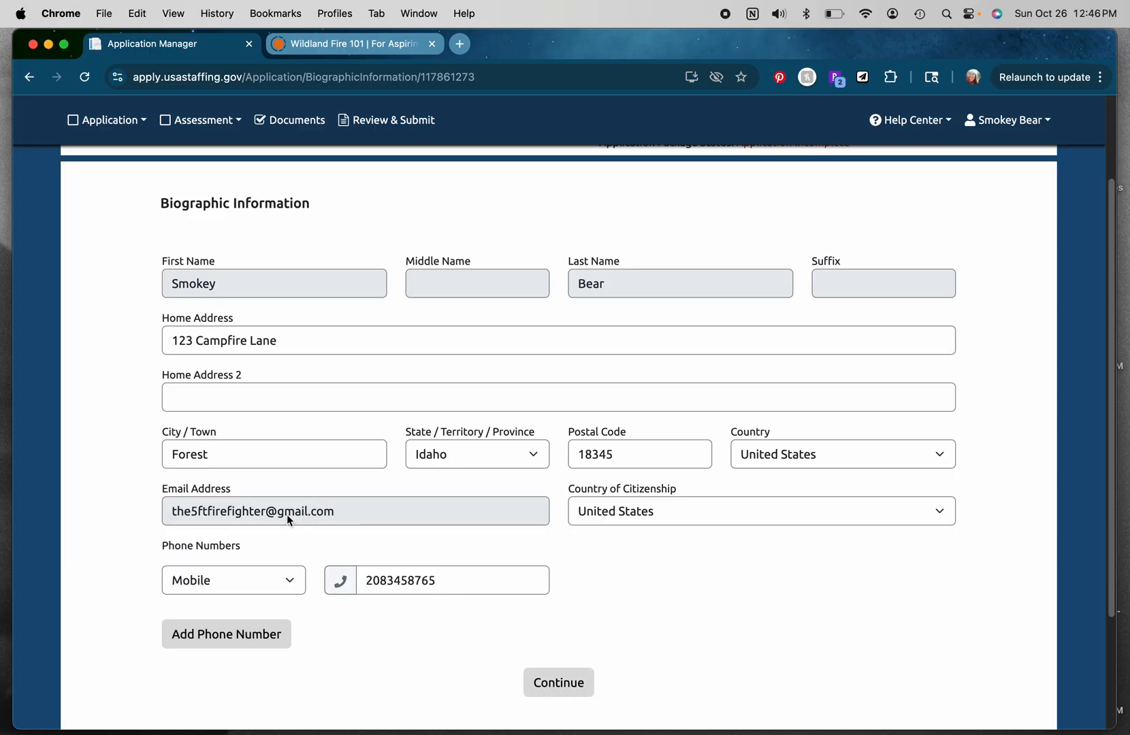
{"action": "left_click", "coordinate": [569, 690]}
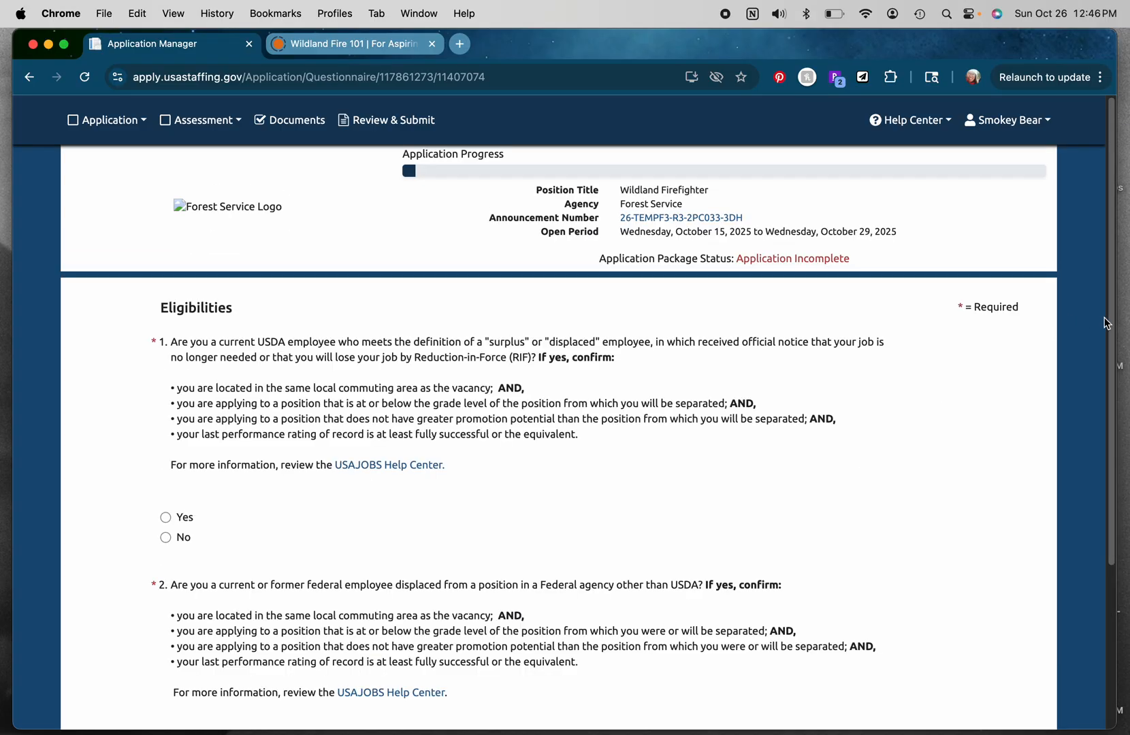
Step: Answer No to both eligibility questions about displaced employees and continue
{"action": "left_click_drag", "start_coordinate": [1109, 340], "coordinate": [1092, 431]}
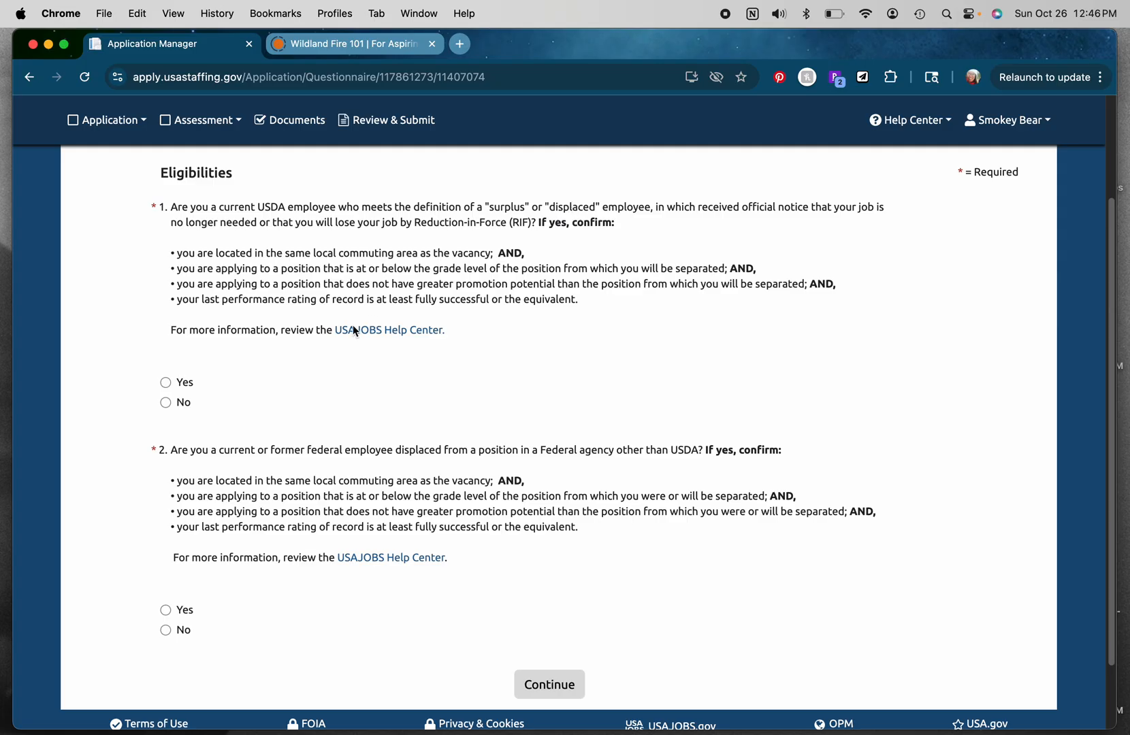
{"action": "left_click", "coordinate": [166, 403]}
{"action": "left_click", "coordinate": [166, 630]}
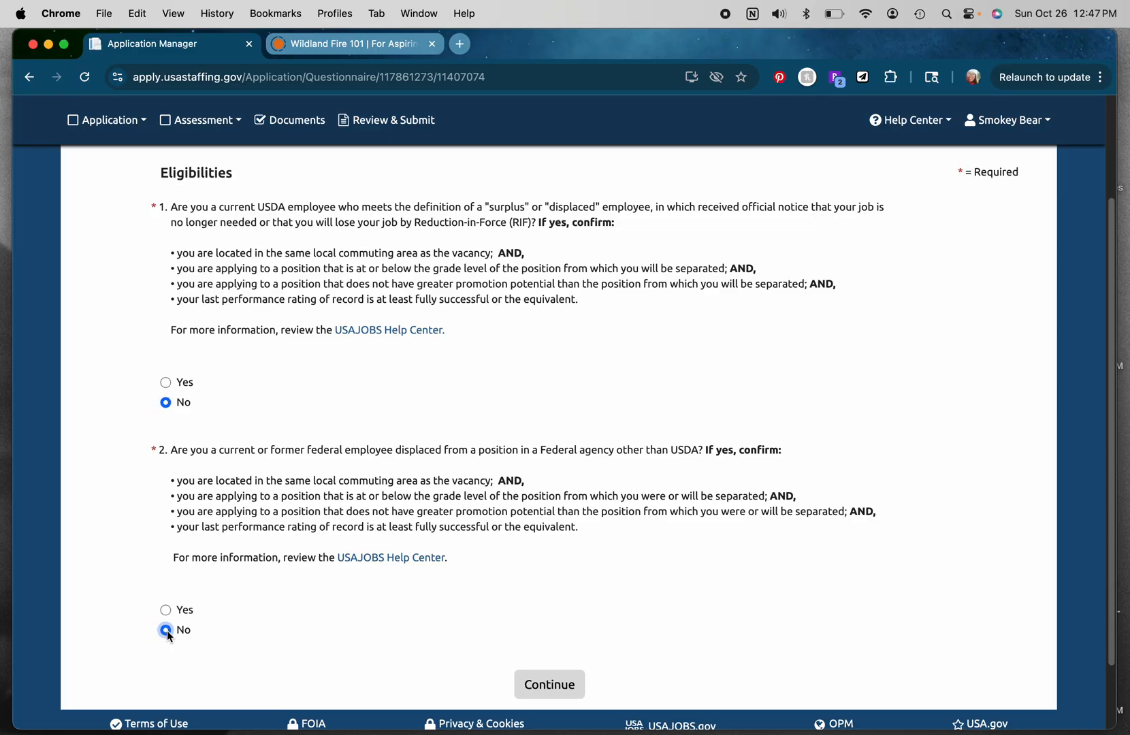
{"action": "left_click", "coordinate": [552, 686]}
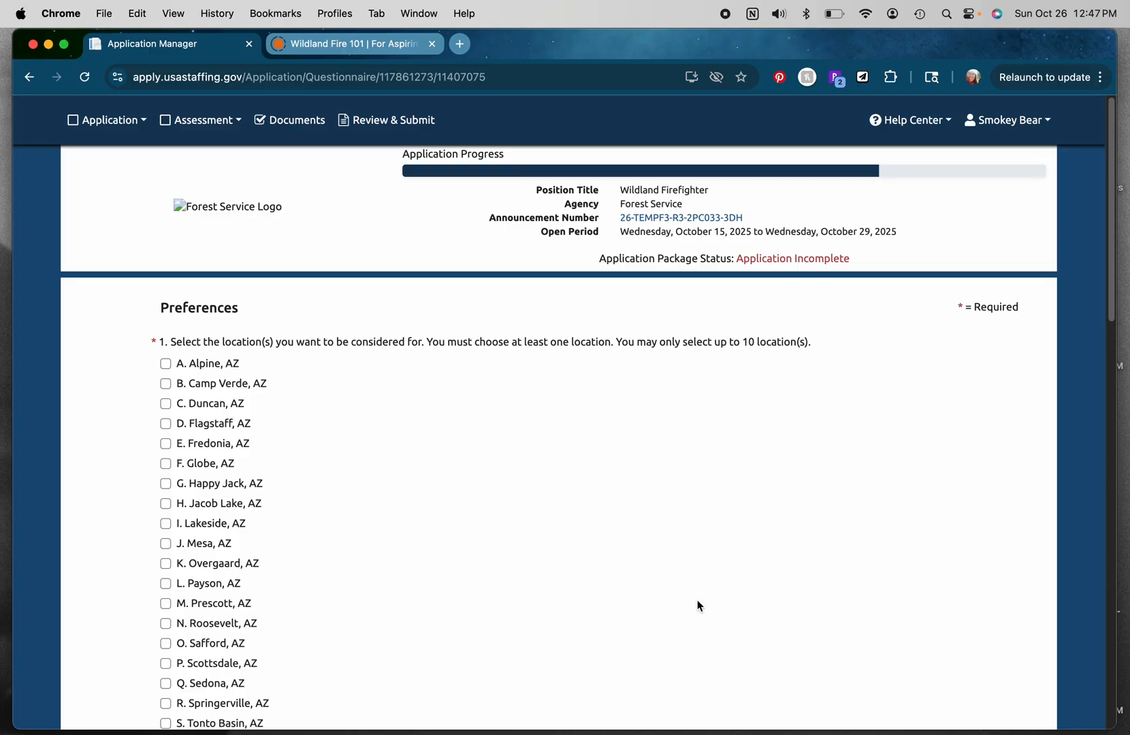
Step: Select Truth or Consequences, Mountainair, Reserve, Santa Fe and Silver City, NM as preferred locations
{"action": "scroll", "coordinate": [1113, 293], "scroll_direction": "down", "scroll_amount": 3}
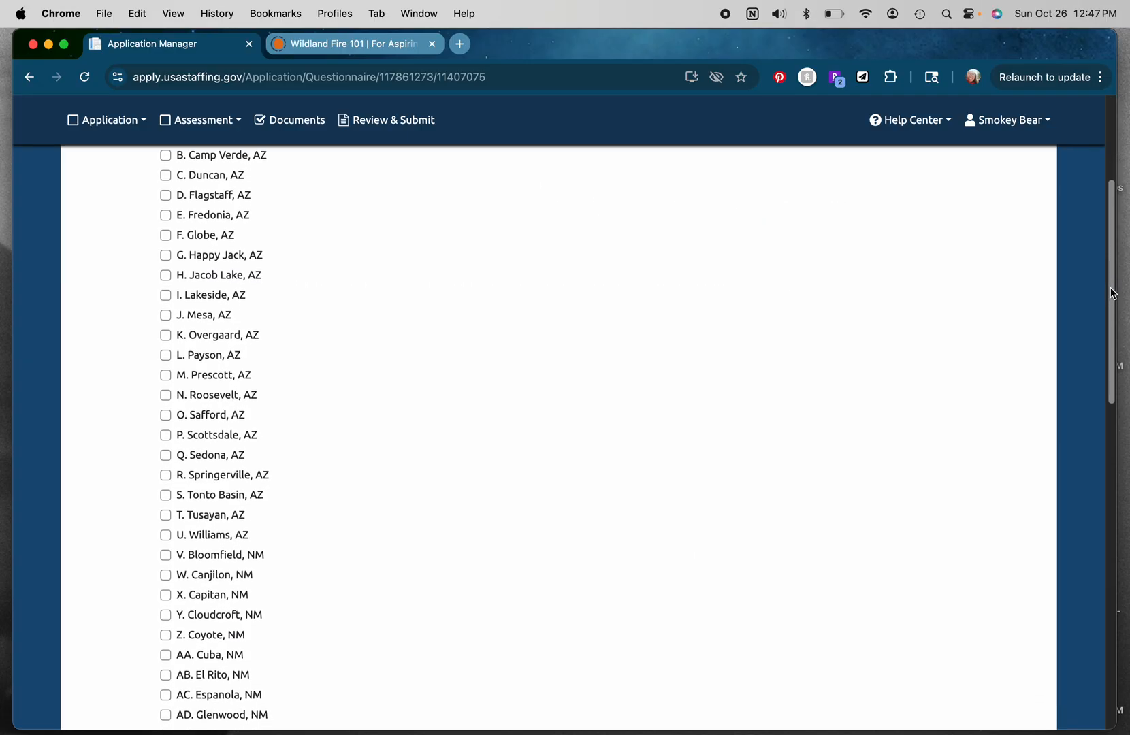
{"action": "mouse_move", "coordinate": [1112, 290]}
{"action": "left_mouse_down"}
{"action": "mouse_move", "coordinate": [1117, 244]}
{"action": "mouse_move", "coordinate": [1086, 514]}
{"action": "mouse_move", "coordinate": [1128, 320]}
{"action": "mouse_move", "coordinate": [1129, 268]}
{"action": "mouse_move", "coordinate": [1116, 276]}
{"action": "left_mouse_up"}
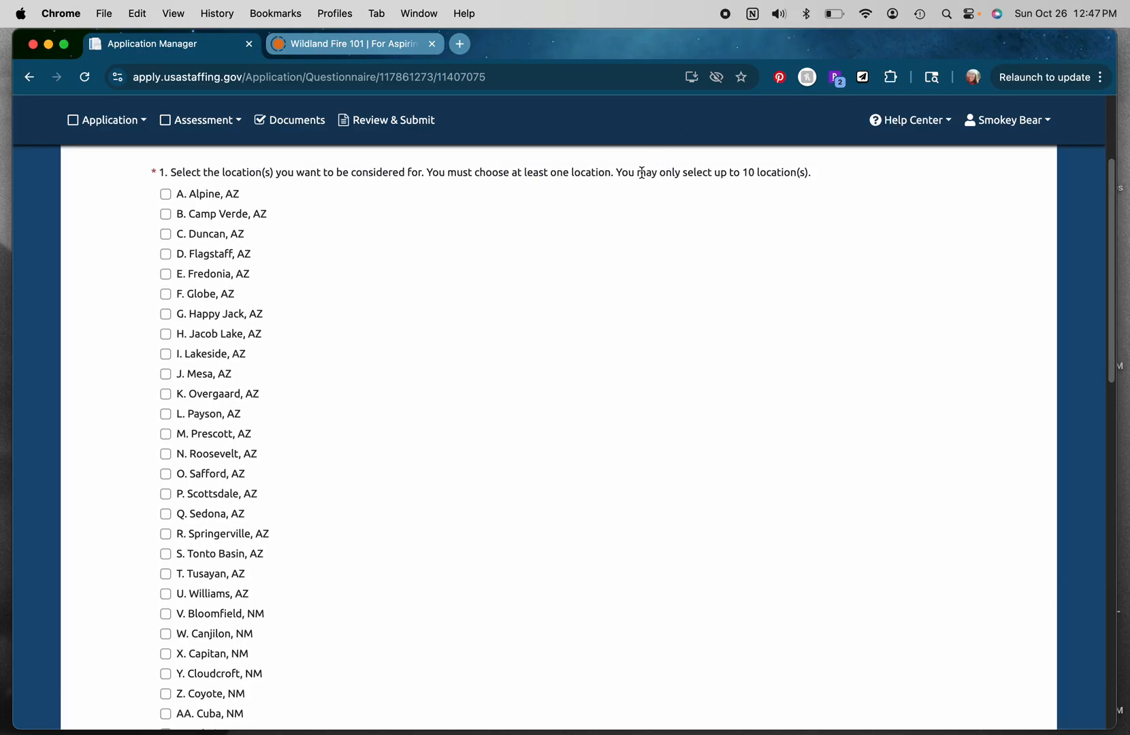
{"action": "left_click_drag", "start_coordinate": [646, 172], "coordinate": [815, 175]}
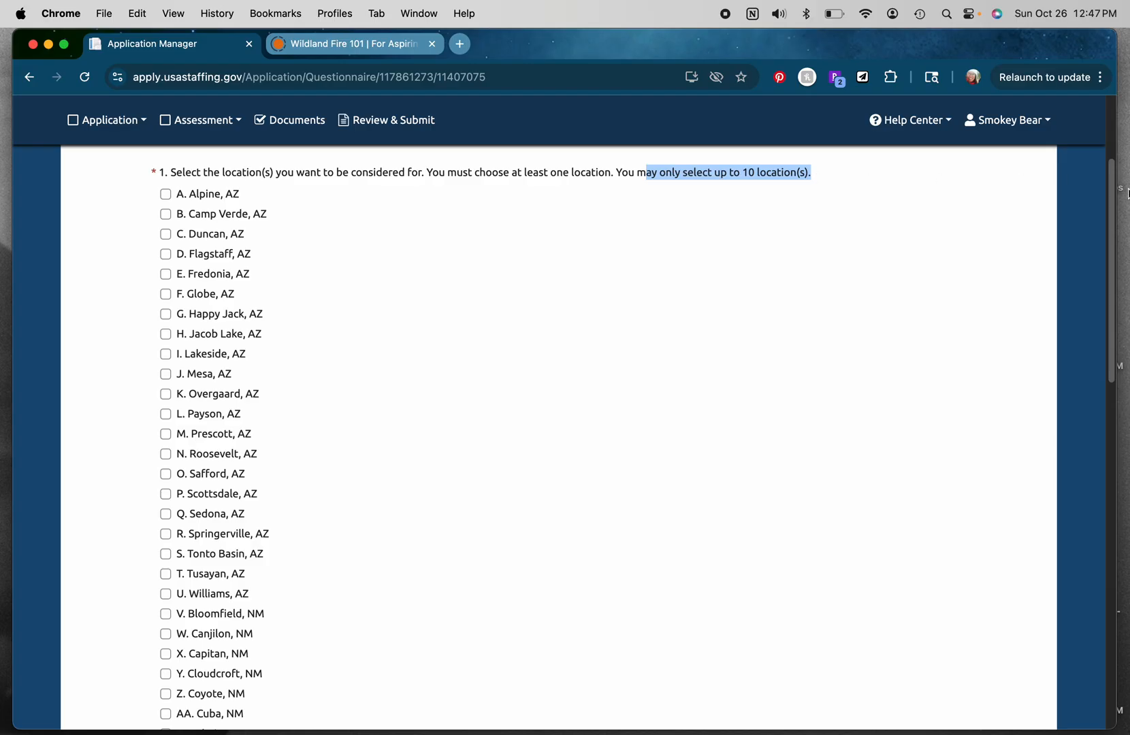
{"action": "left_click_drag", "start_coordinate": [1112, 274], "coordinate": [1081, 485]}
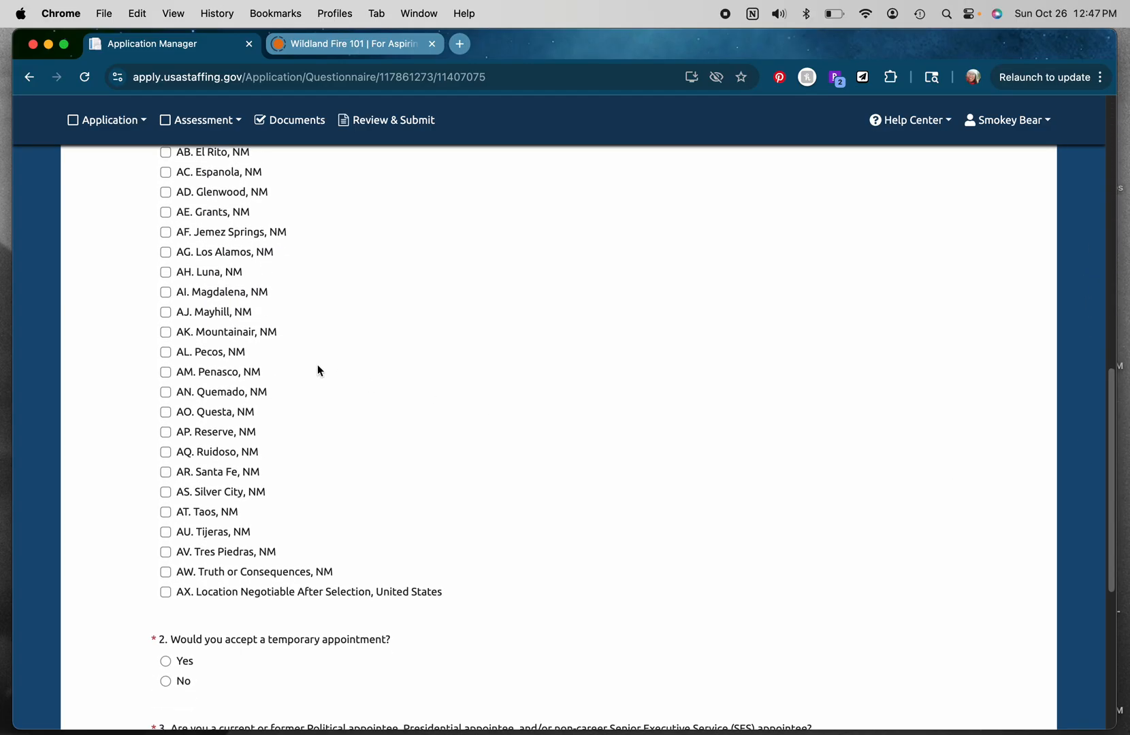
{"action": "left_click", "coordinate": [166, 572]}
{"action": "left_click", "coordinate": [167, 332]}
{"action": "left_click", "coordinate": [166, 431]}
{"action": "left_click", "coordinate": [165, 472]}
{"action": "left_click", "coordinate": [165, 494]}
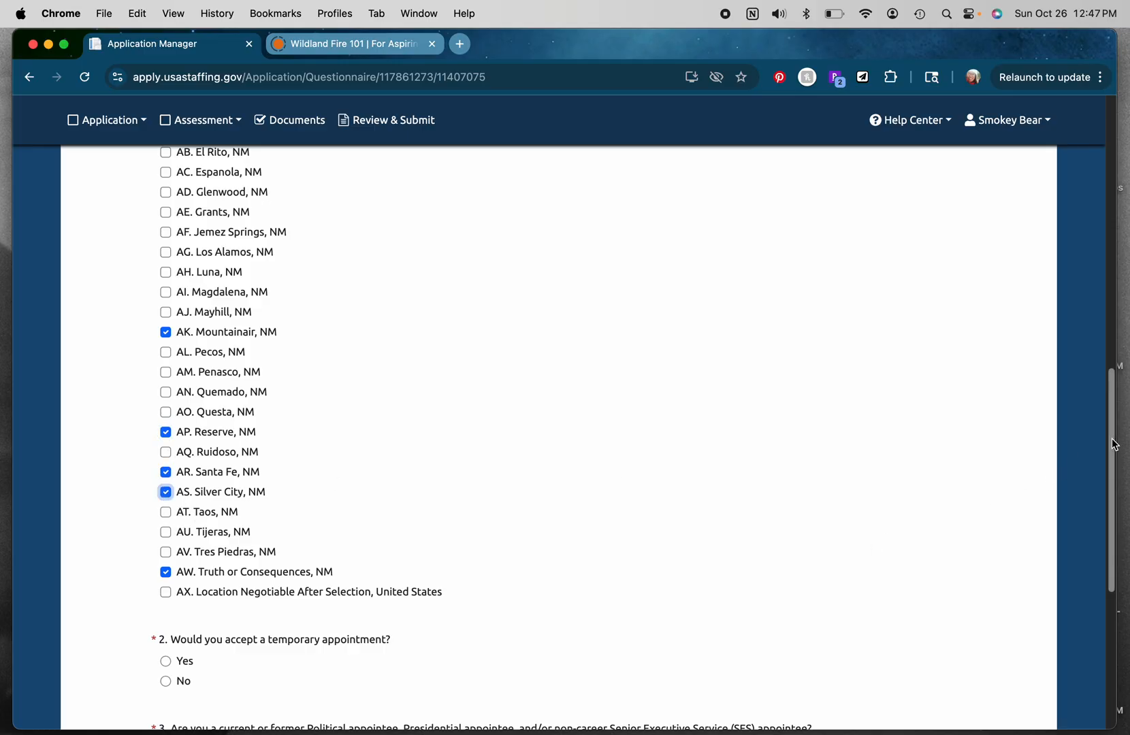
Step: Answer Yes to accepting a temporary appointment and No to being a political appointee, then place the cursor in the references box
{"action": "scroll", "coordinate": [1114, 444], "scroll_direction": "down", "scroll_amount": 5}
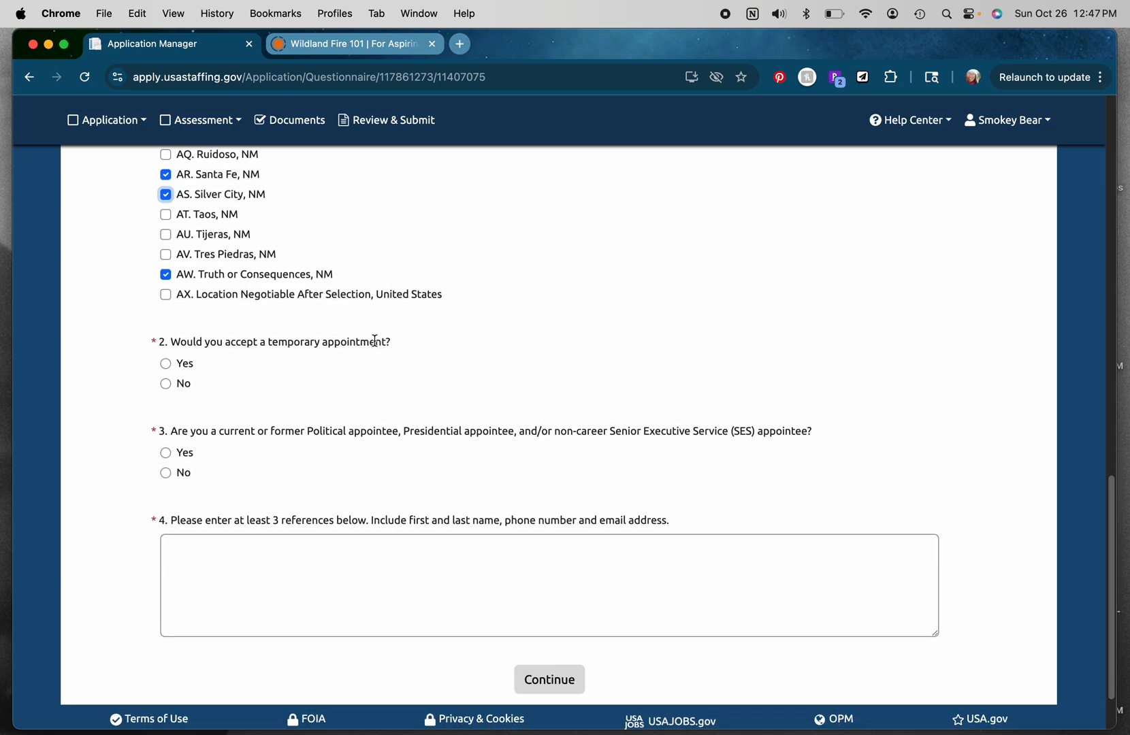
{"action": "left_click", "coordinate": [166, 364]}
{"action": "left_click", "coordinate": [165, 474]}
{"action": "left_click", "coordinate": [381, 546]}
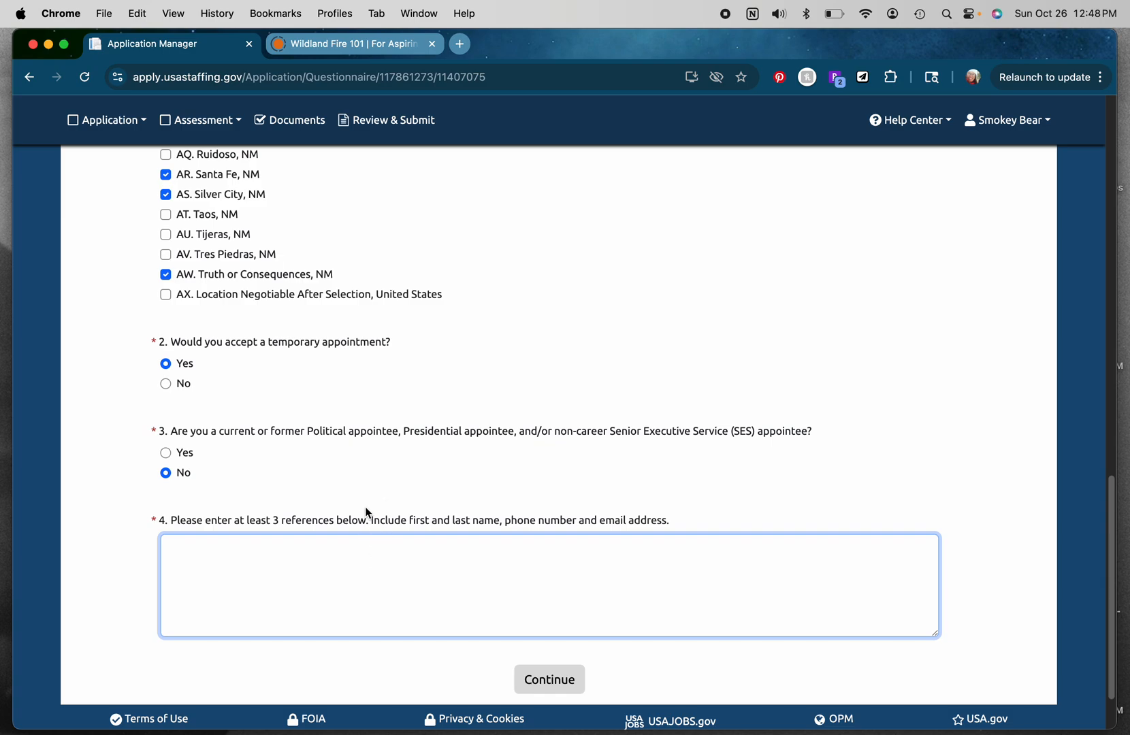
Step: Open USAJOBS in a new tab and go to the profile's Resumes & documents page
{"action": "left_click", "coordinate": [460, 44]}
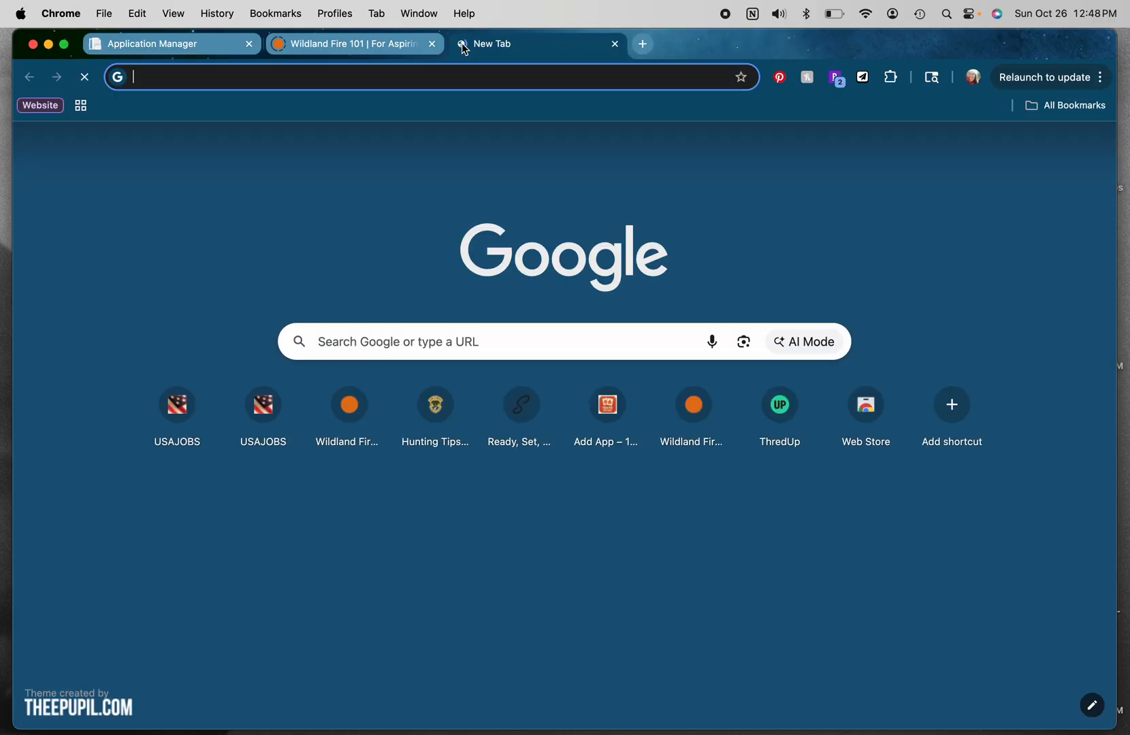
{"action": "type", "text": "usajobs"}
{"action": "key", "text": "Return"}
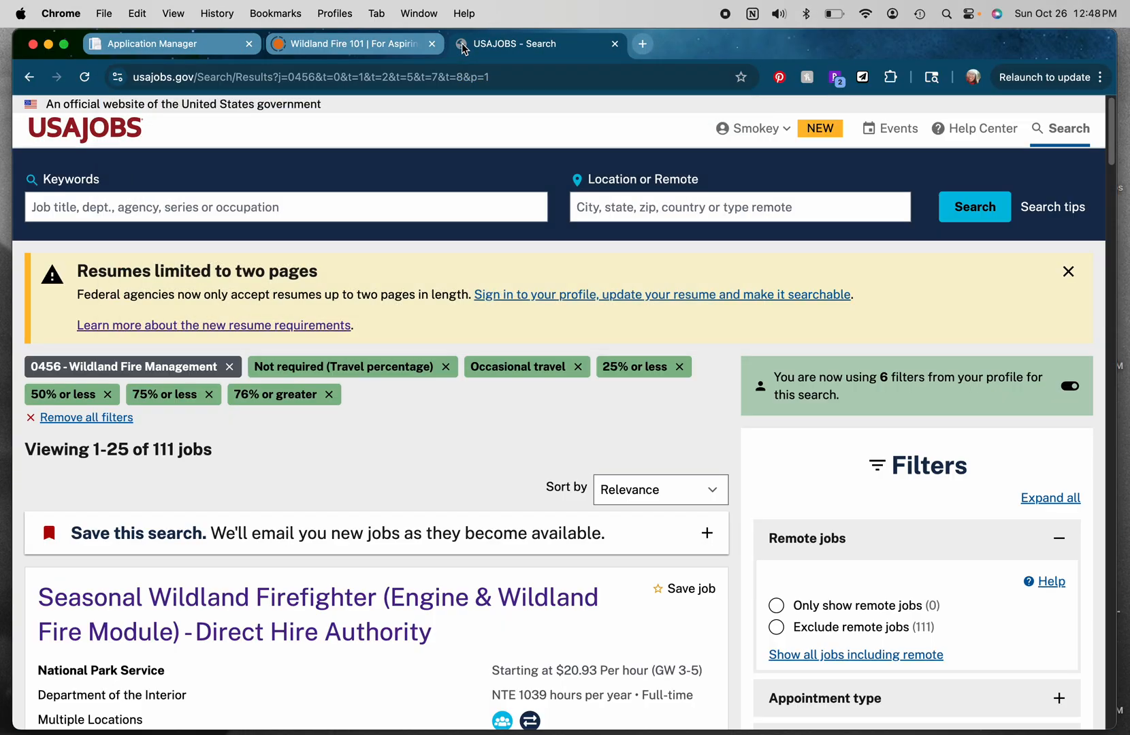
{"action": "left_click", "coordinate": [762, 128]}
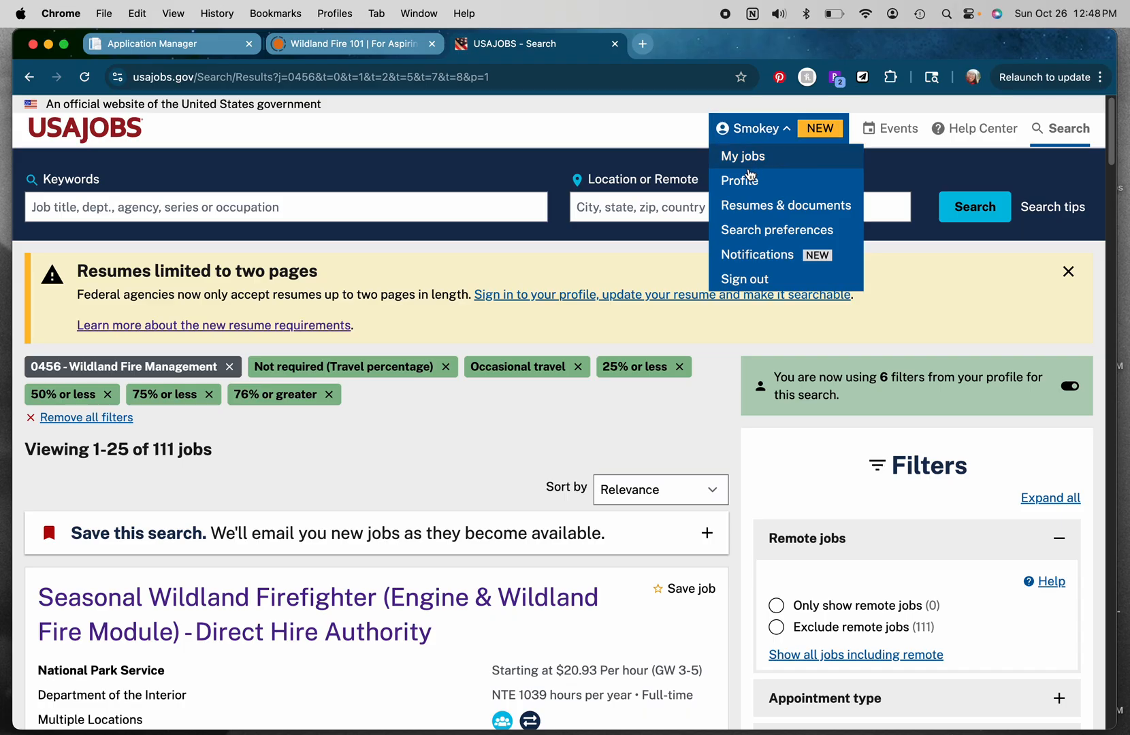
{"action": "left_click", "coordinate": [751, 199]}
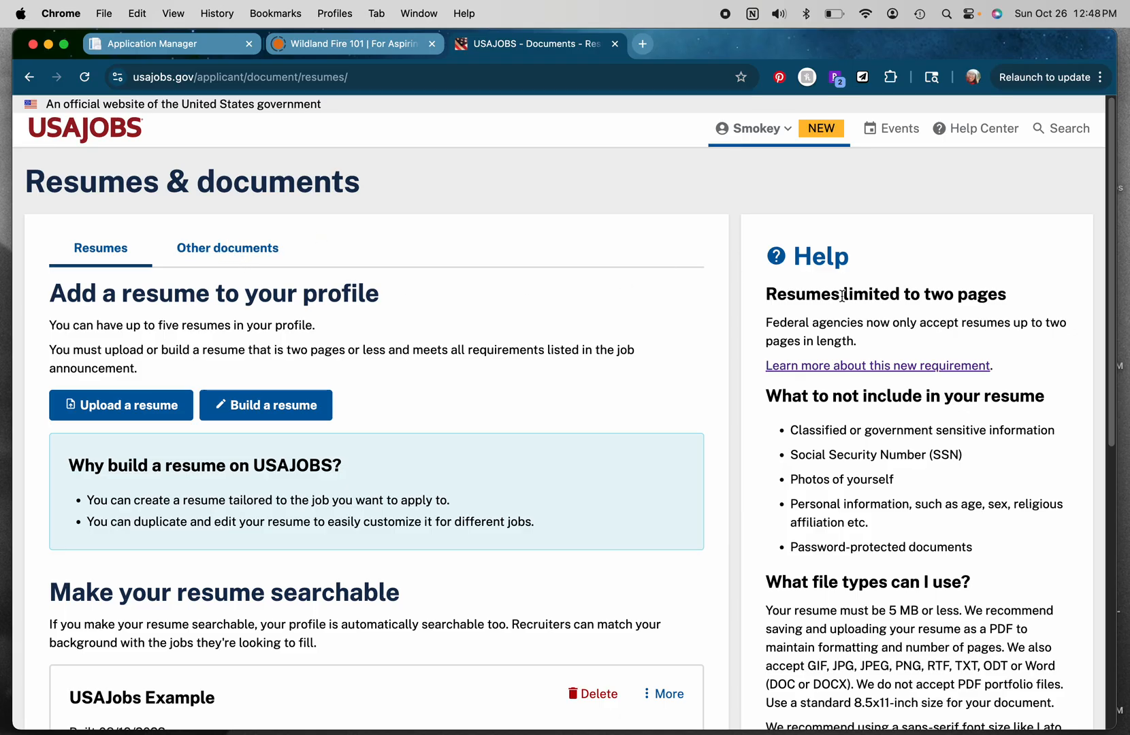
Step: Open the USAJobs Example resume in the resume builder and save progress to return to documents
{"action": "scroll", "coordinate": [1097, 330], "scroll_direction": "down", "scroll_amount": 3}
{"action": "scroll", "coordinate": [1094, 353], "scroll_direction": "down", "scroll_amount": 4}
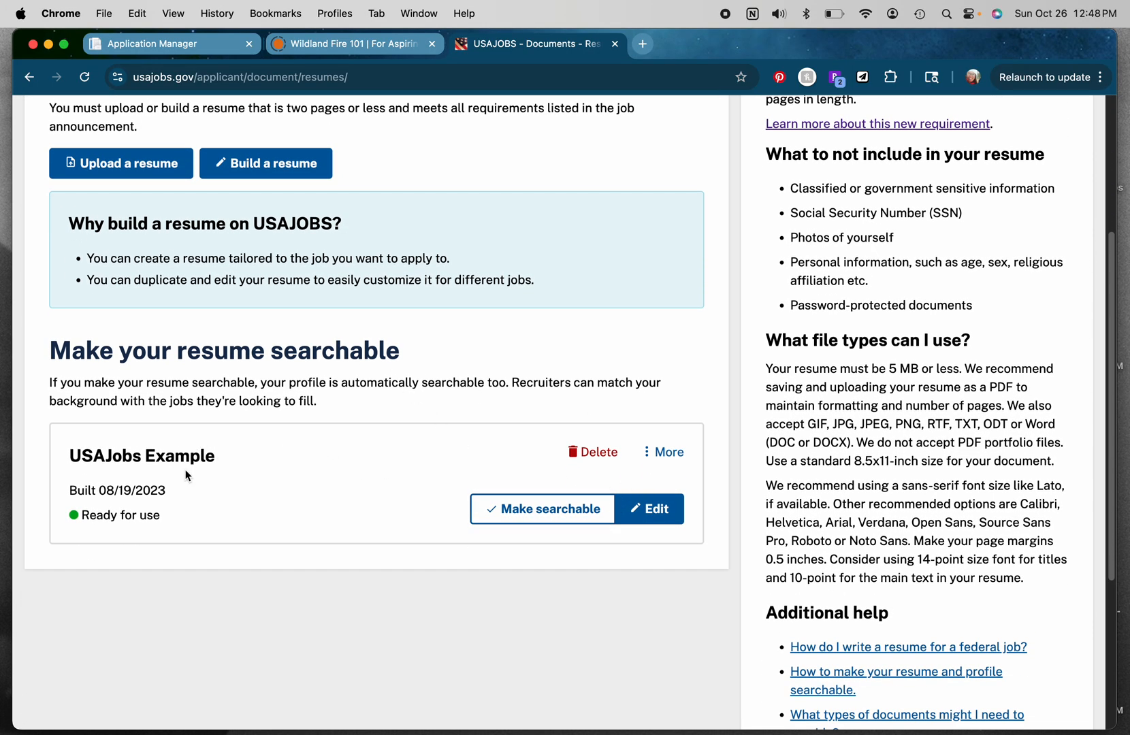
{"action": "left_click", "coordinate": [667, 516]}
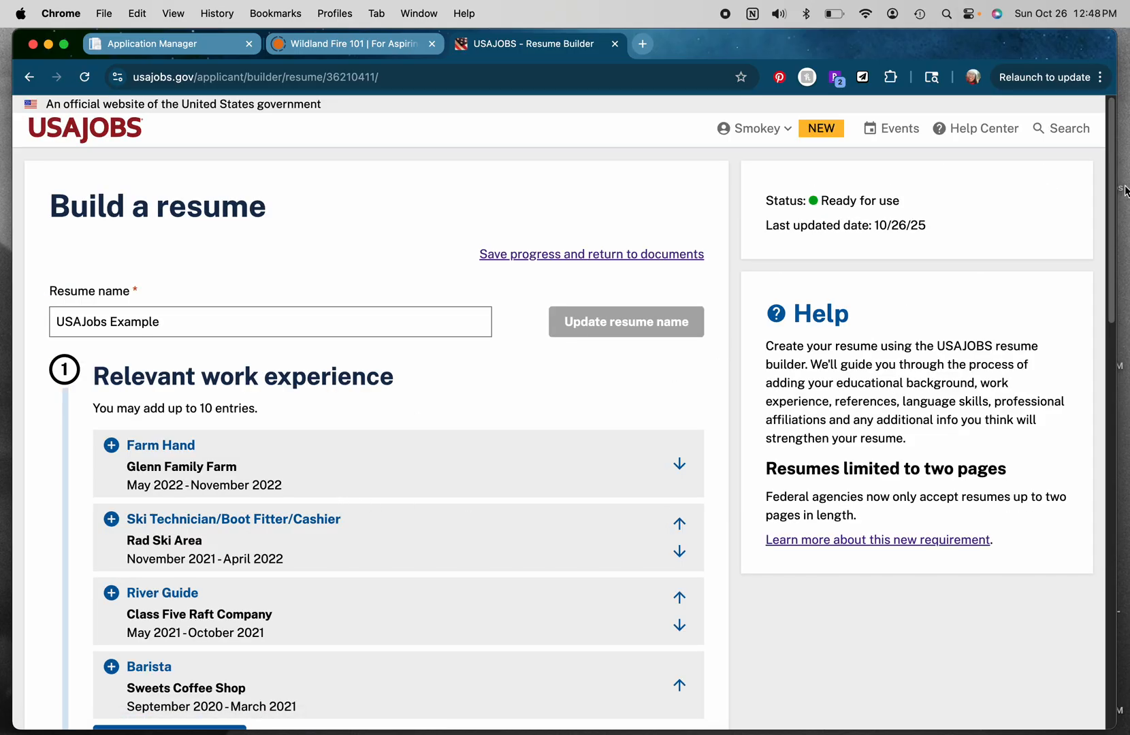
{"action": "mouse_move", "coordinate": [1107, 223]}
{"action": "left_mouse_down"}
{"action": "mouse_move", "coordinate": [1108, 324]}
{"action": "mouse_move", "coordinate": [1069, 587]}
{"action": "mouse_move", "coordinate": [1073, 655]}
{"action": "mouse_move", "coordinate": [1080, 487]}
{"action": "mouse_move", "coordinate": [1117, 338]}
{"action": "mouse_move", "coordinate": [1117, 215]}
{"action": "left_mouse_up"}
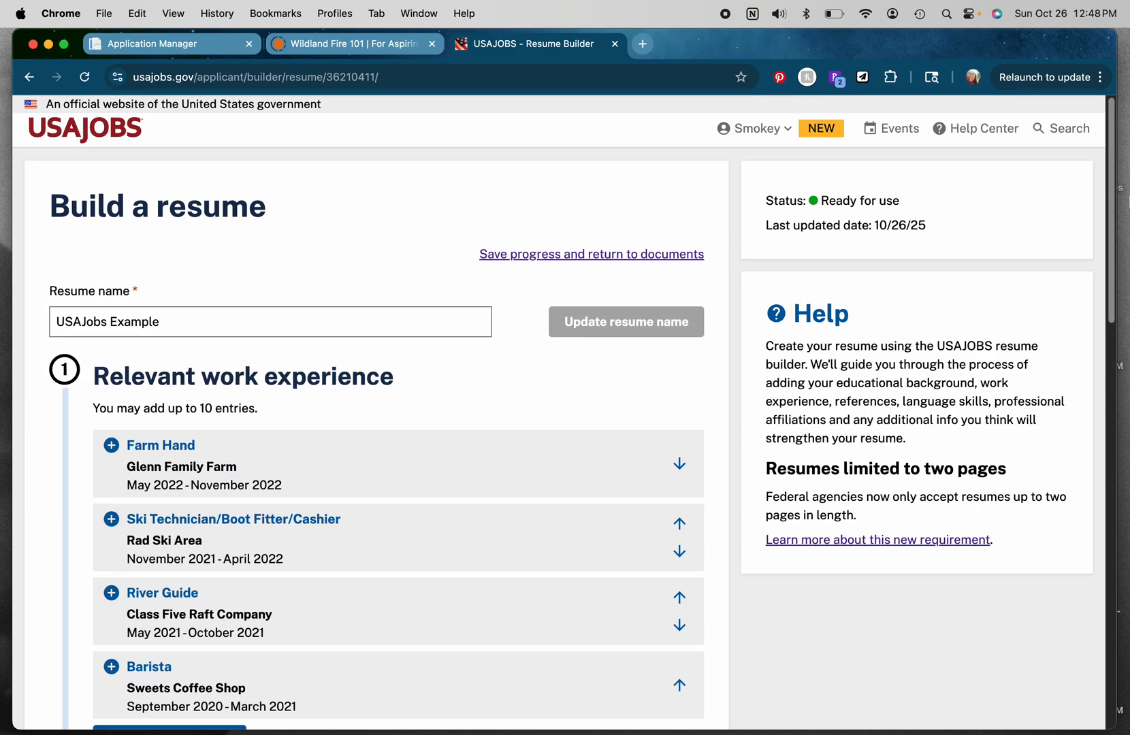
{"action": "left_click", "coordinate": [568, 256]}
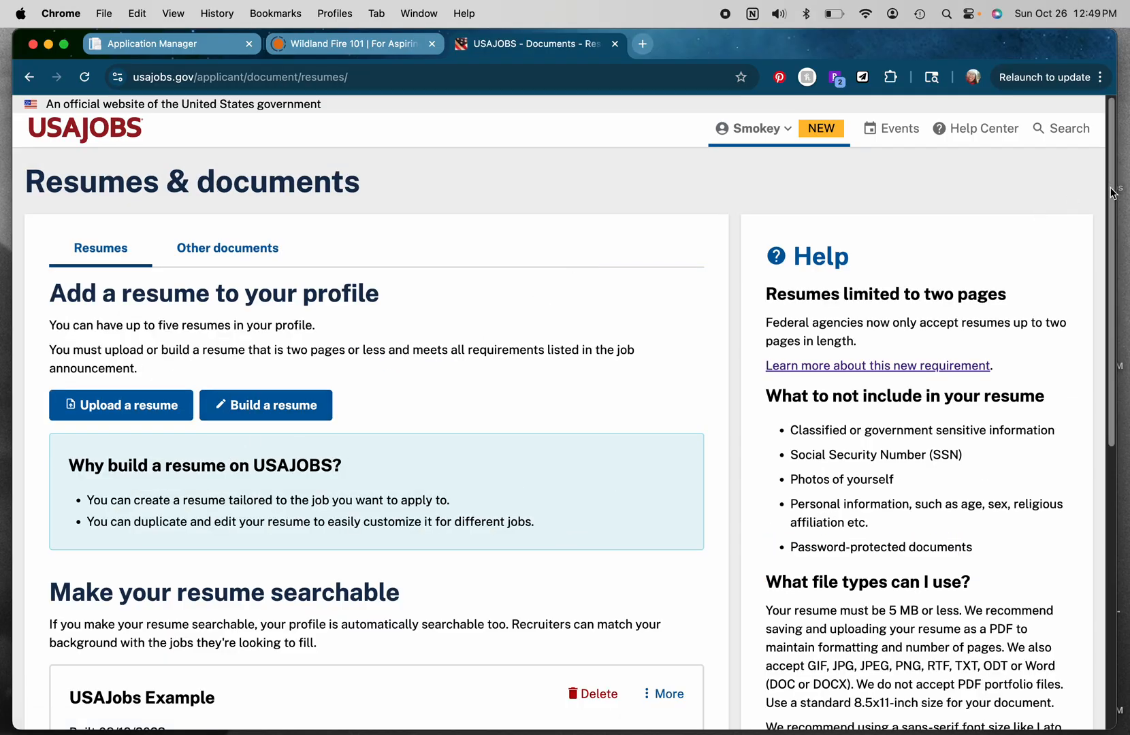
Step: View the Other documents tab, then return to the application tab
{"action": "scroll", "coordinate": [1117, 204], "scroll_direction": "down", "scroll_amount": 5}
{"action": "left_click_drag", "start_coordinate": [1115, 399], "coordinate": [1124, 346]}
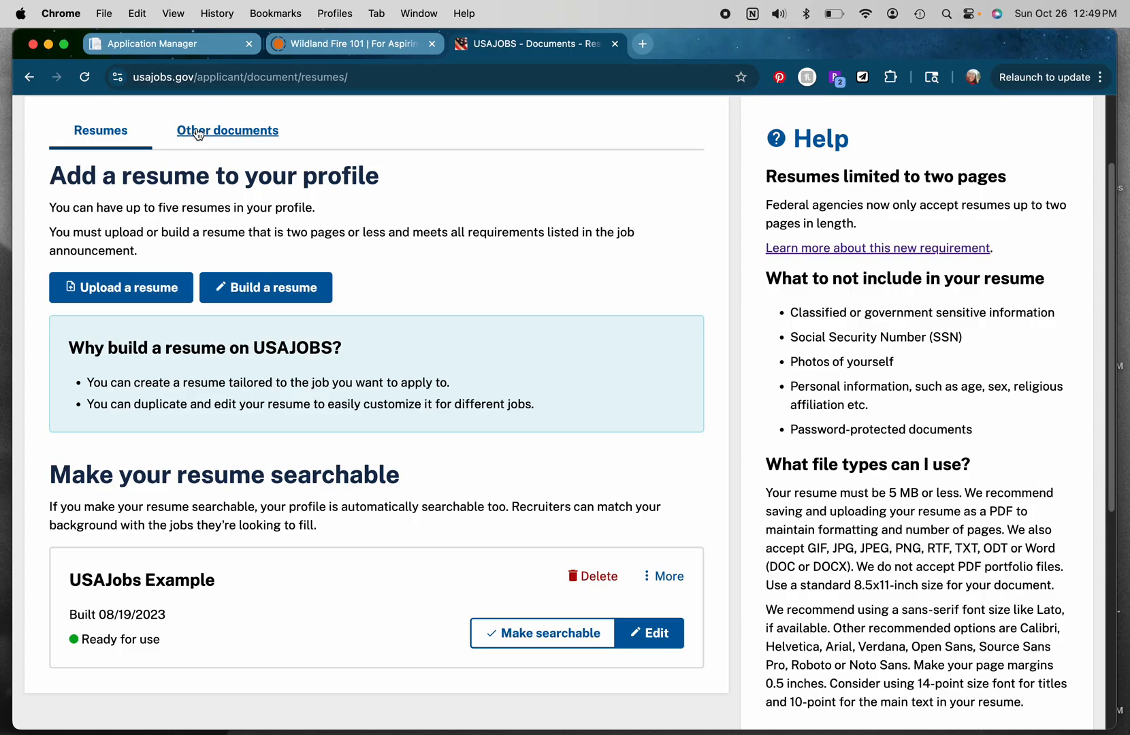
{"action": "left_click", "coordinate": [219, 134]}
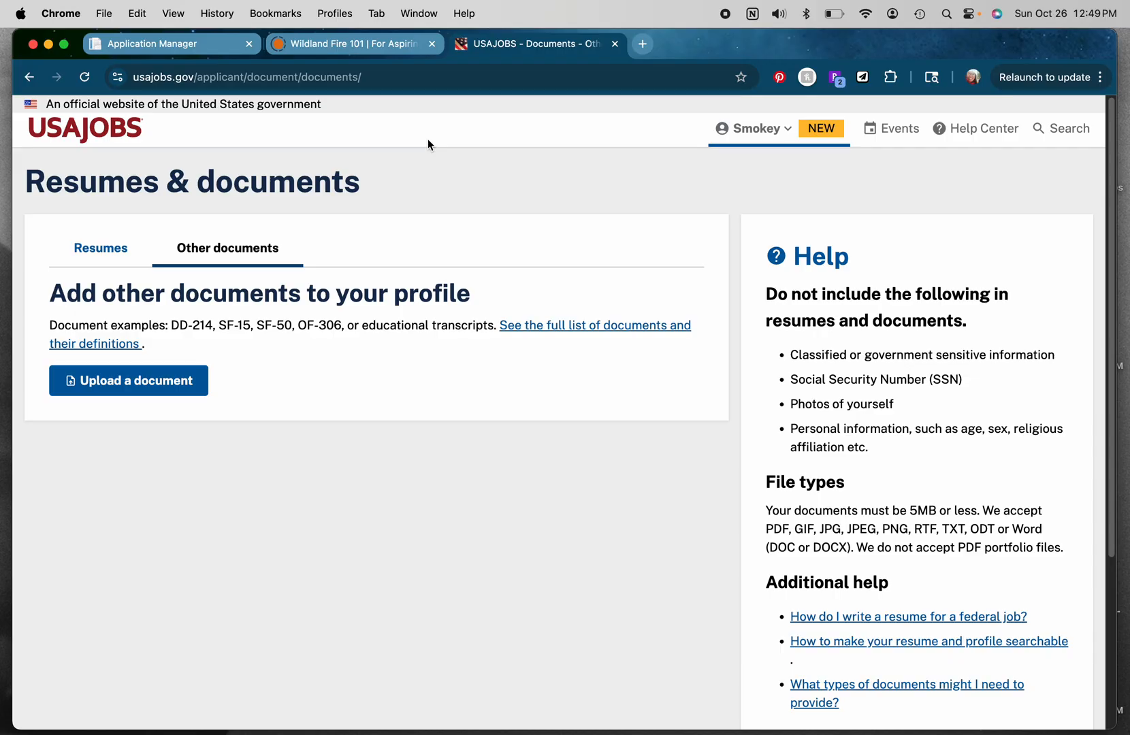
{"action": "left_click", "coordinate": [156, 45]}
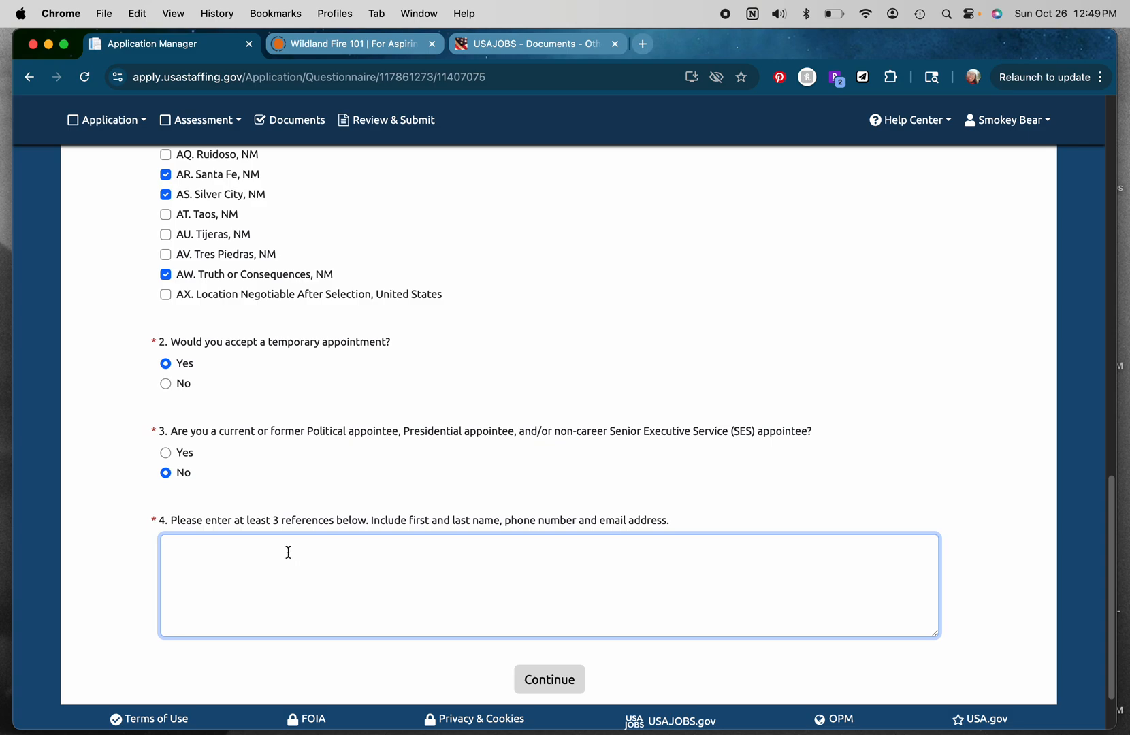
Step: Enter a reference line with a name, phone number and e-mail address in the references box
{"action": "type", "text": "Nam"}
{"action": "key", "text": "BackSpace"}
{"action": "type", "text": "e "}
{"action": "type", "text": "Pho"}
{"action": "key", "text": "BackSpace"}
{"action": "key", "text": "BackSpace"}
{"action": "key", "text": "BackSpace"}
{"action": "type", "text": " bnam"}
{"action": "key", "text": "BackSpace"}
{"action": "key", "text": "BackSpace"}
{"action": "key", "text": "BackSpace"}
{"action": "key", "text": "BackSpace"}
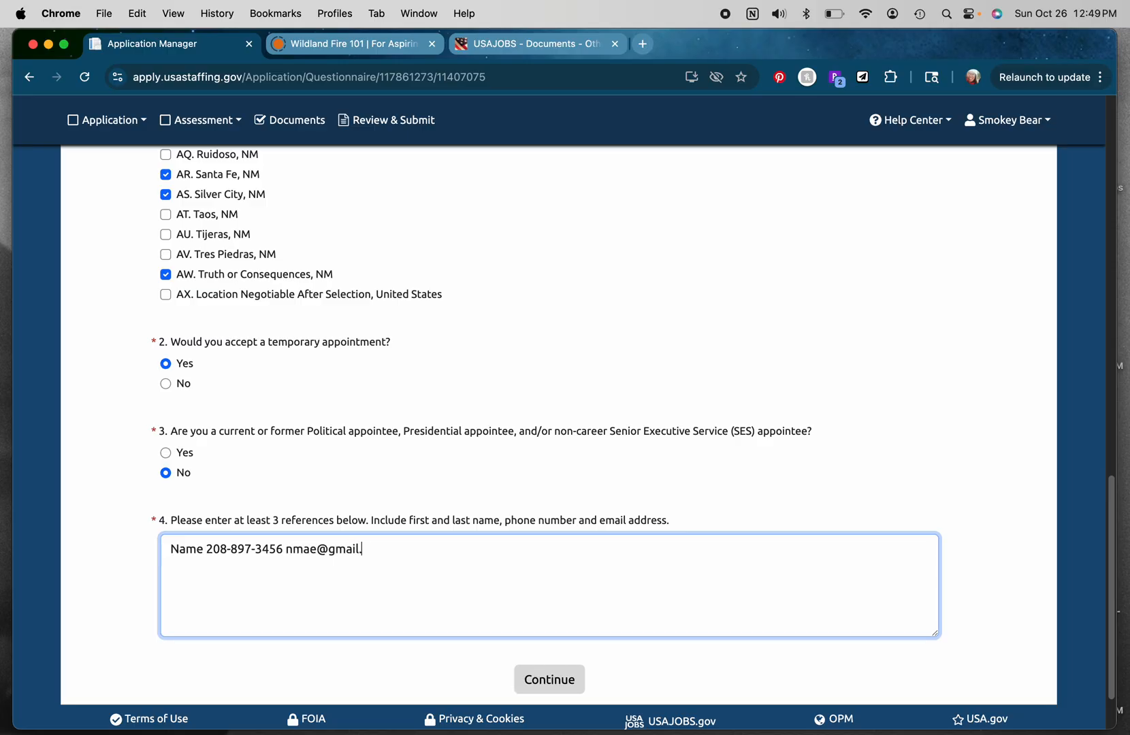
{"action": "key", "text": "Return"}
Step: Copy the reference line and paste it twice to list three references, then continue
{"action": "left_click_drag", "start_coordinate": [170, 548], "coordinate": [400, 555]}
{"action": "key", "text": "super+c"}
{"action": "left_click", "coordinate": [386, 566]}
{"action": "key", "text": "super+v"}
{"action": "key", "text": "Return"}
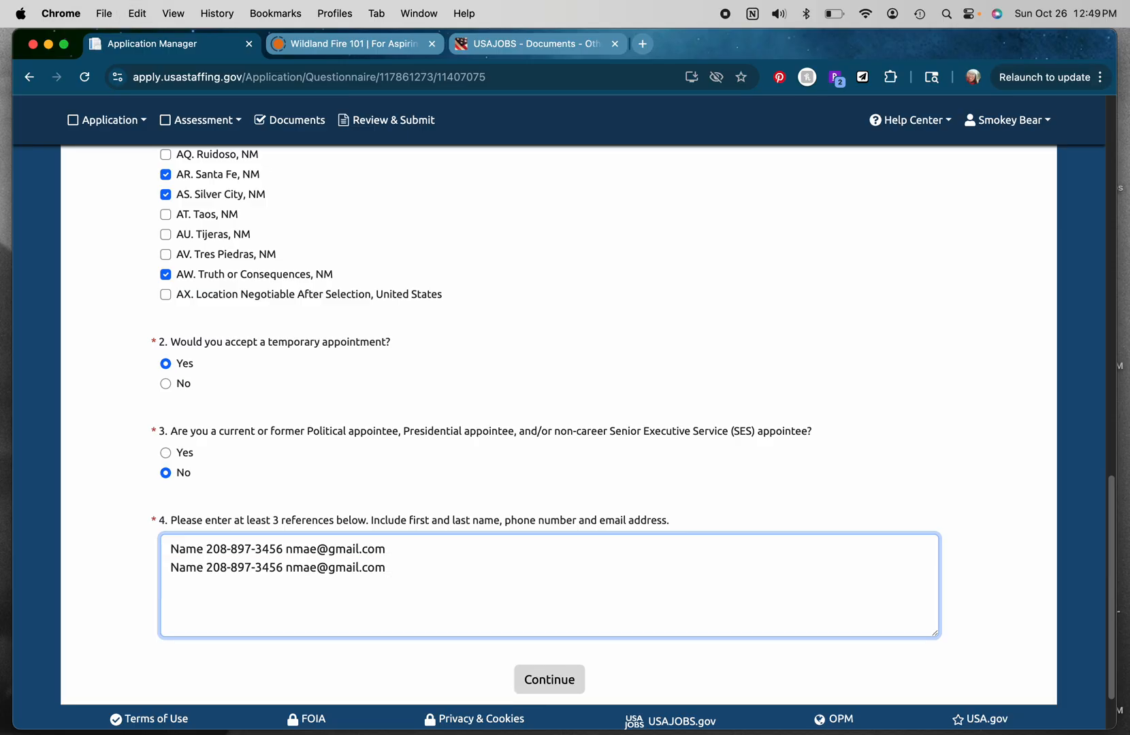
{"action": "key", "text": "super+v"}
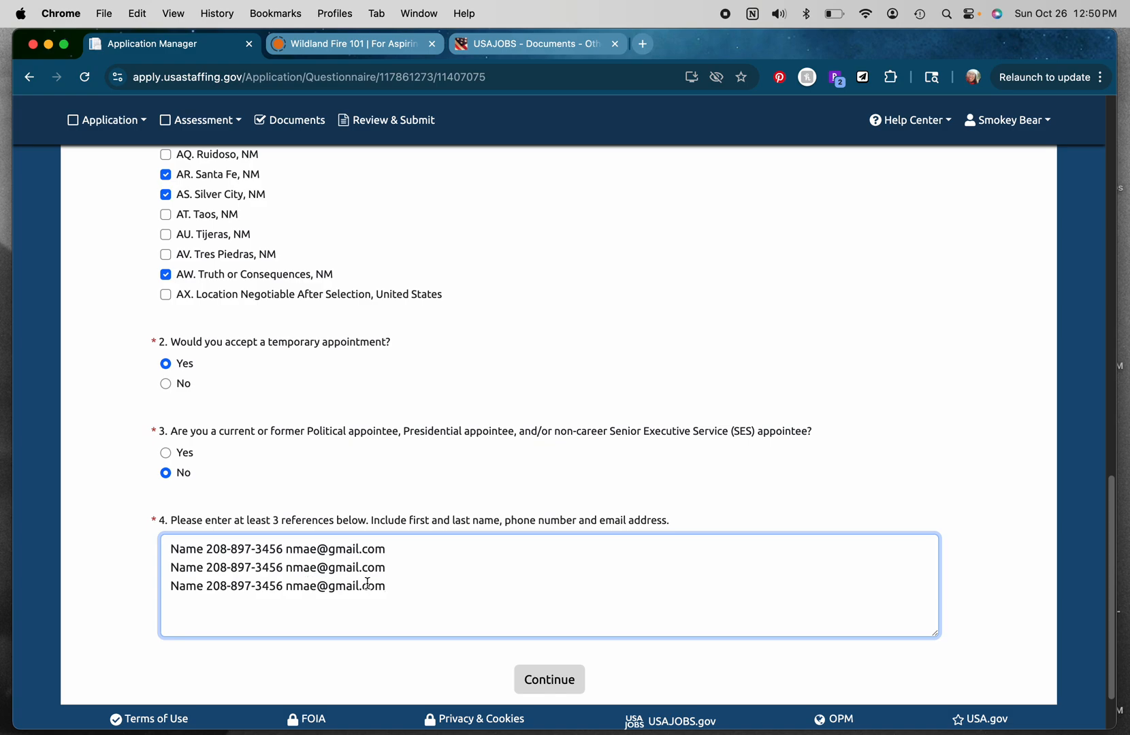
{"action": "left_click", "coordinate": [564, 682]}
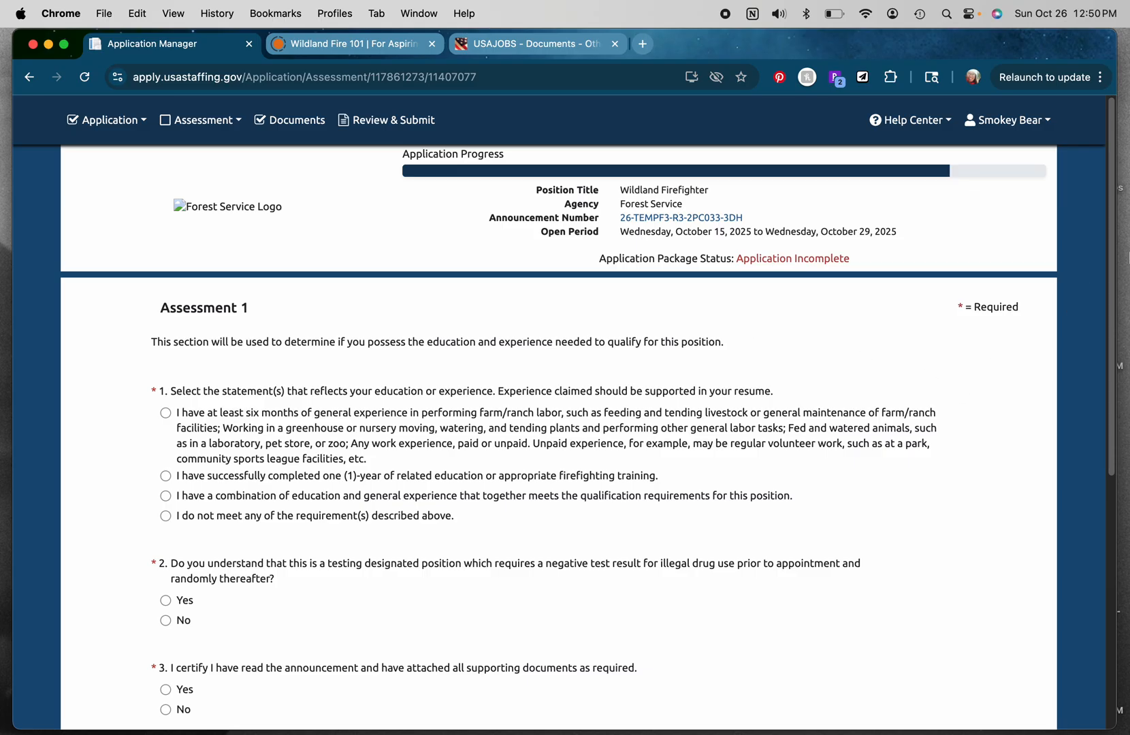
Step: Select the six months of general experience statement for assessment question 1
{"action": "scroll", "coordinate": [1111, 238], "scroll_direction": "down", "scroll_amount": 5}
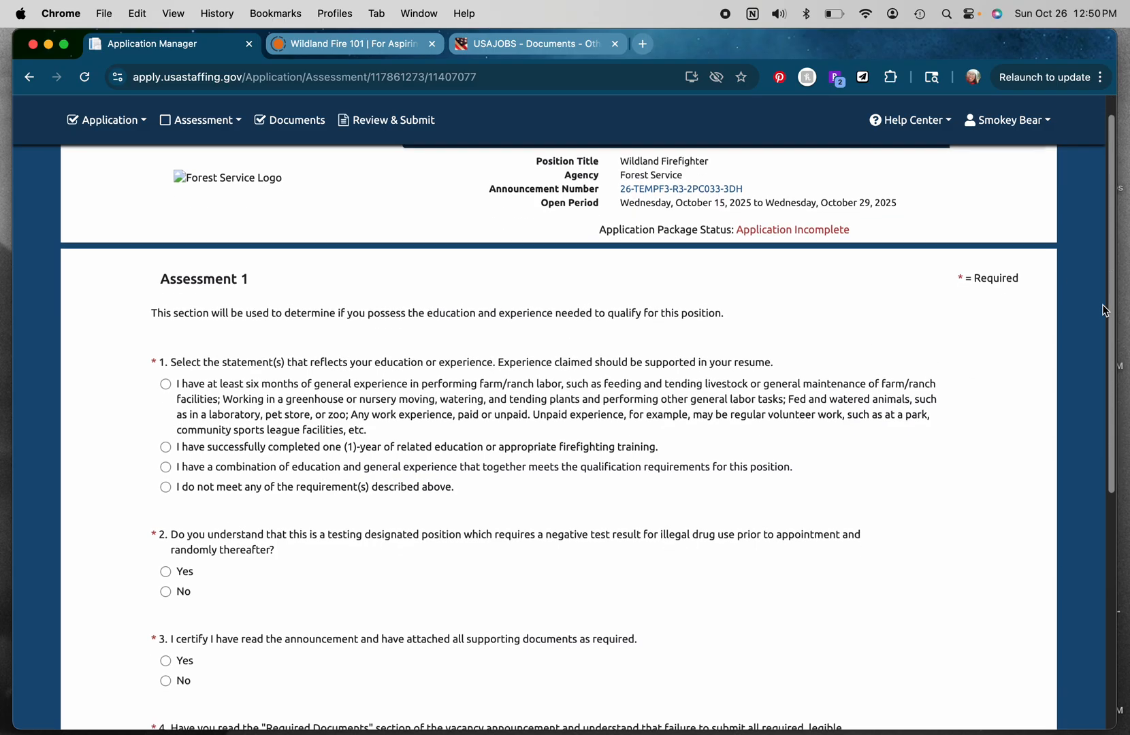
{"action": "scroll", "coordinate": [1096, 408], "scroll_direction": "down", "scroll_amount": 1}
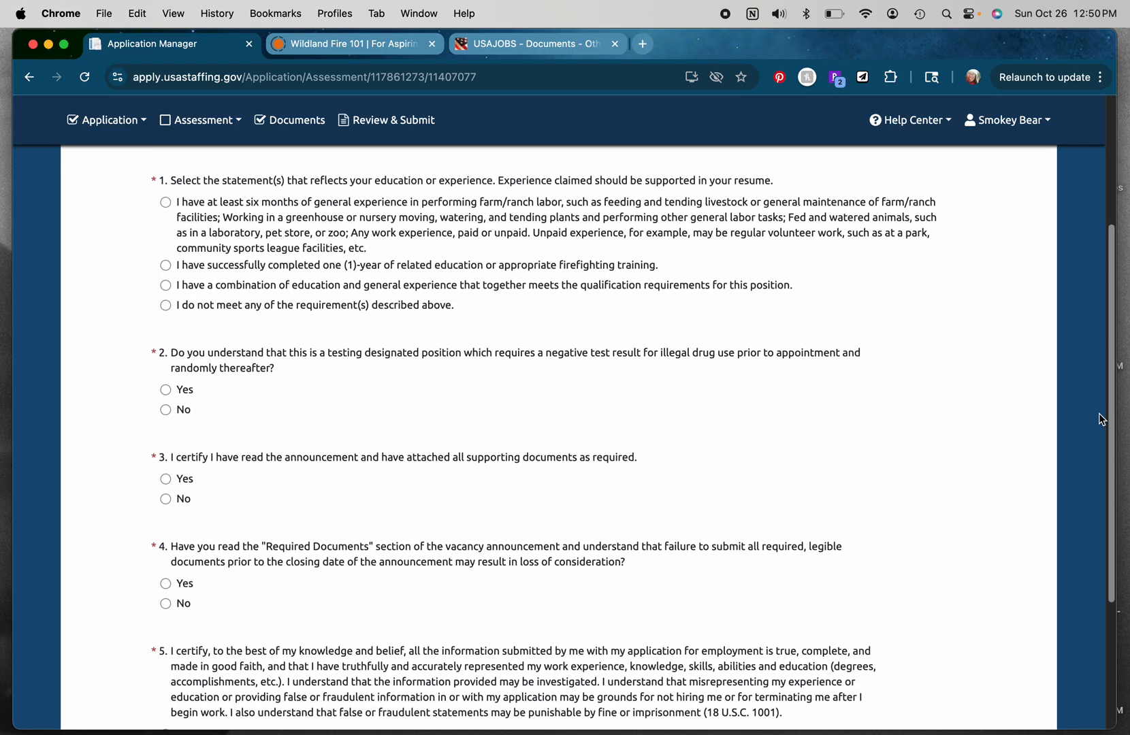
{"action": "scroll", "coordinate": [1095, 405], "scroll_direction": "up", "scroll_amount": 2}
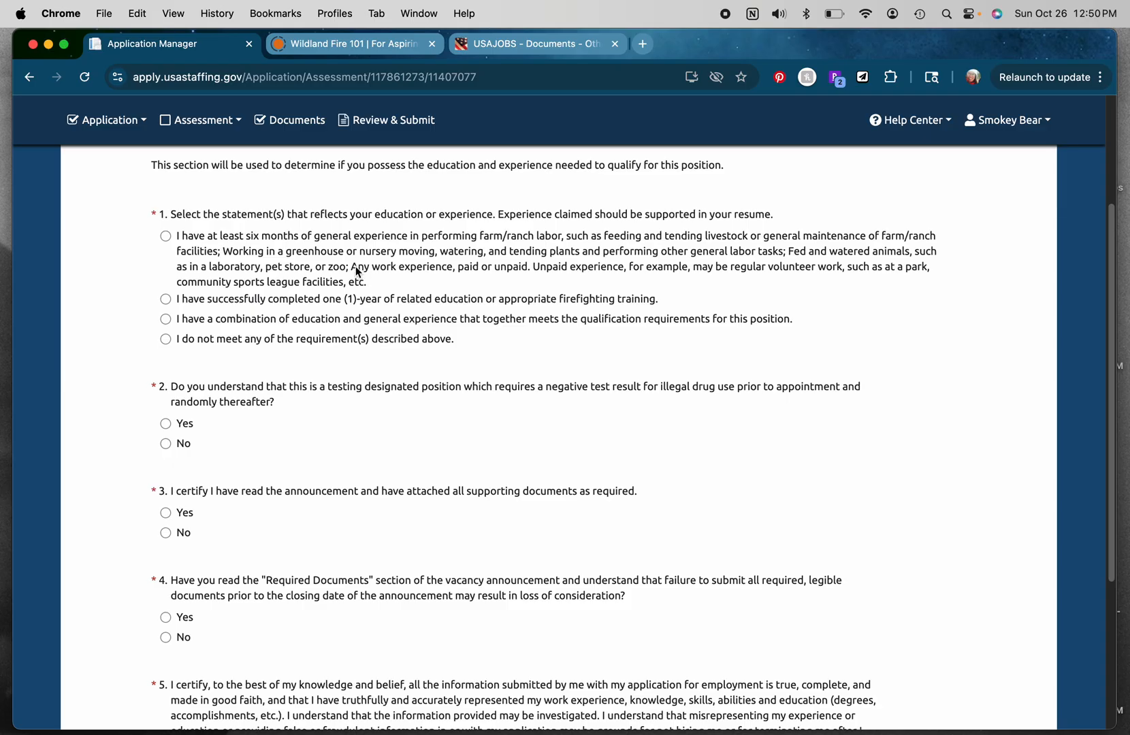
{"action": "left_click_drag", "start_coordinate": [358, 268], "coordinate": [515, 272]}
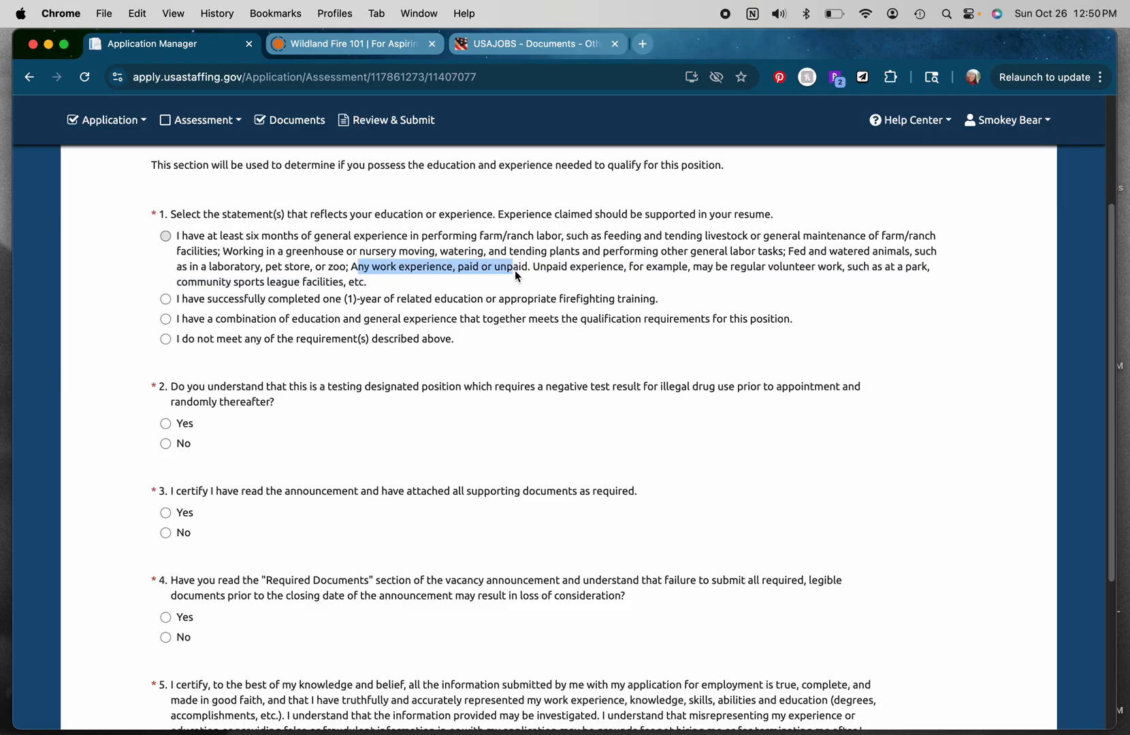
{"action": "left_click", "coordinate": [516, 273]}
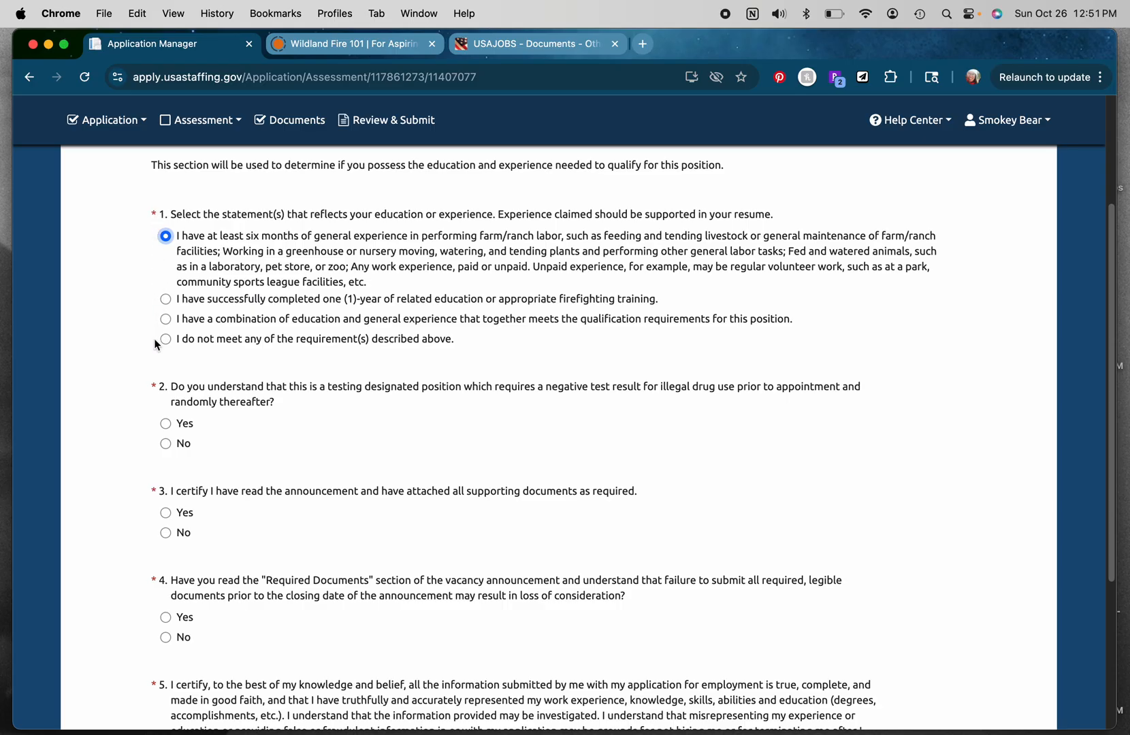
Step: Answer Yes to assessment questions 2 through 5 and continue to the Documents page
{"action": "left_click", "coordinate": [167, 424]}
{"action": "scroll", "coordinate": [1113, 348], "scroll_direction": "down", "scroll_amount": 5}
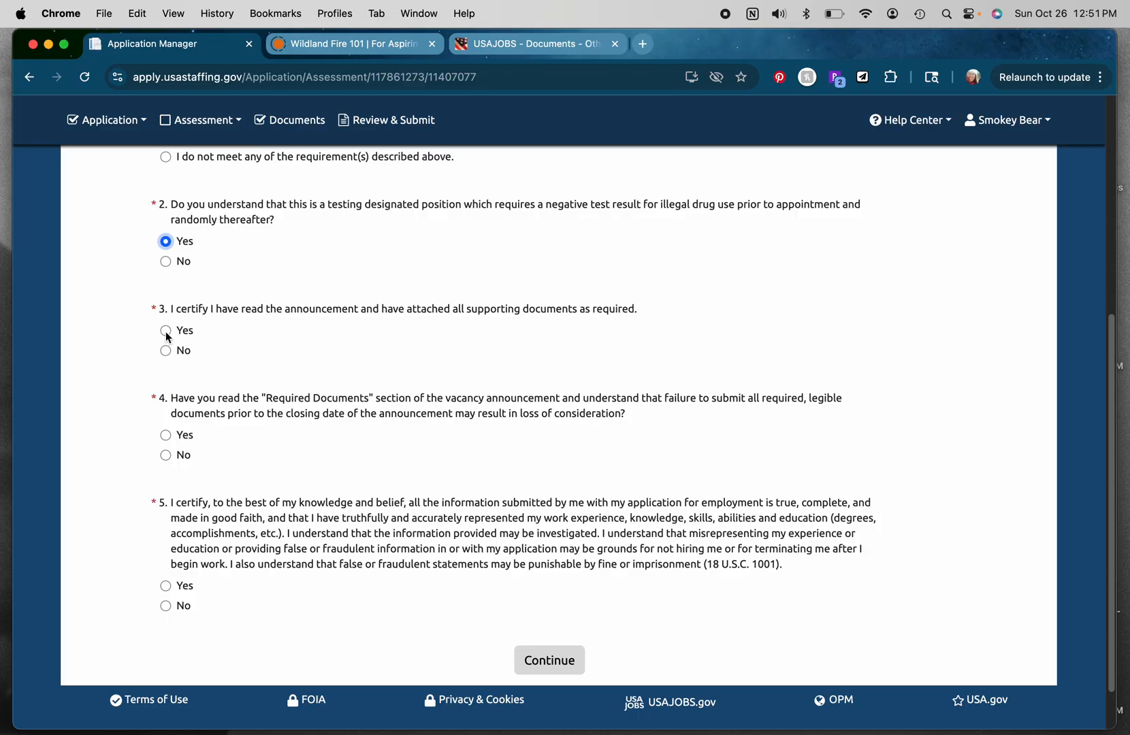
{"action": "left_click", "coordinate": [166, 332]}
{"action": "left_click", "coordinate": [165, 437]}
{"action": "left_click", "coordinate": [165, 585]}
{"action": "left_click", "coordinate": [561, 665]}
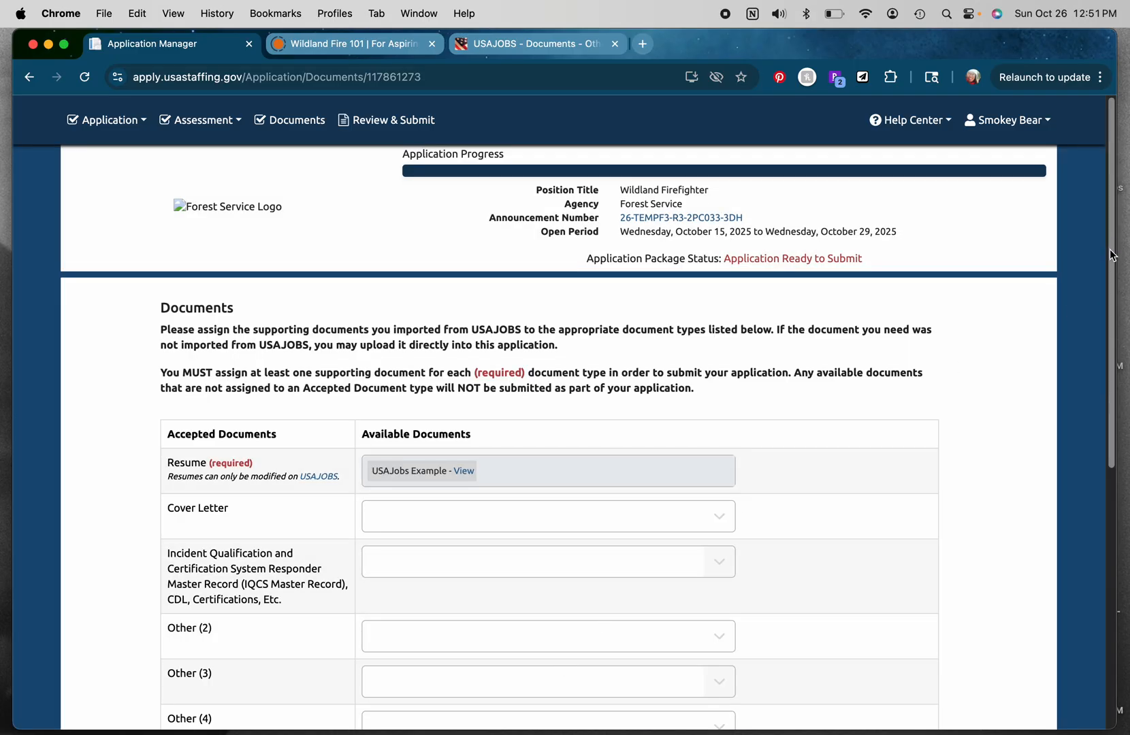
Step: Examine the accepted document types and the available documents for the Cover Letter slot
{"action": "scroll", "coordinate": [1109, 307], "scroll_direction": "down", "scroll_amount": 5}
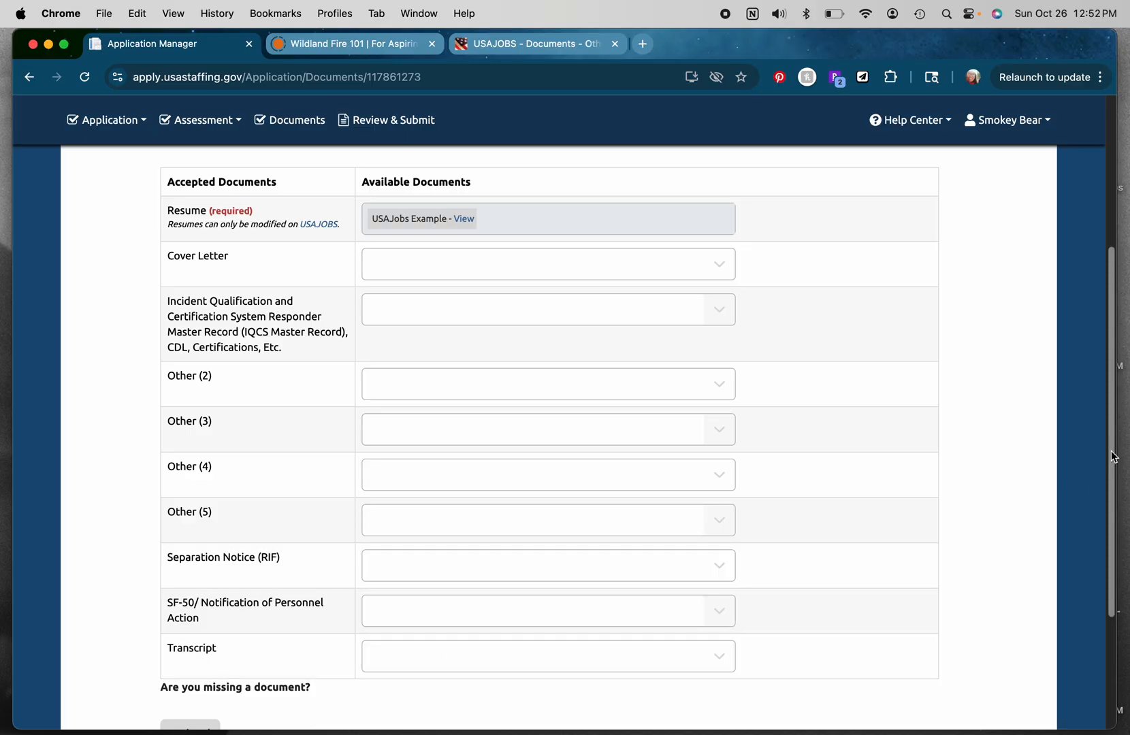
{"action": "scroll", "coordinate": [1110, 453], "scroll_direction": "down", "scroll_amount": 2}
{"action": "left_click", "coordinate": [720, 199]}
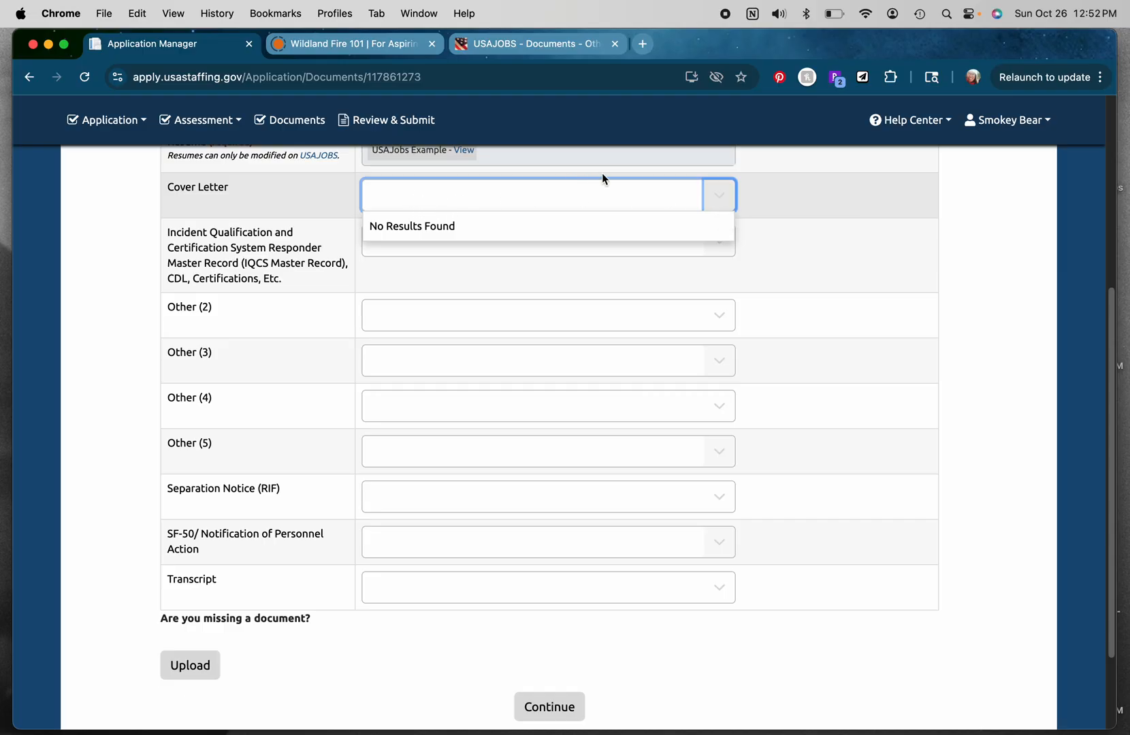
{"action": "left_click", "coordinate": [718, 197]}
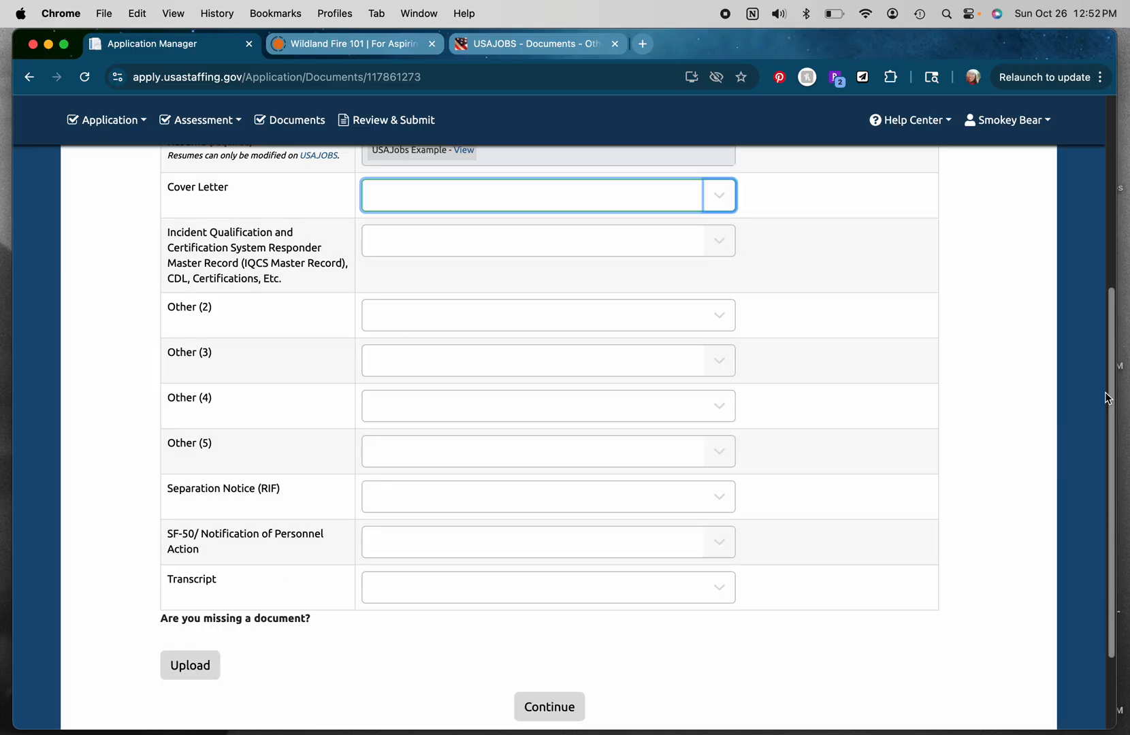
{"action": "scroll", "coordinate": [1103, 472], "scroll_direction": "up", "scroll_amount": 1}
{"action": "scroll", "coordinate": [1102, 472], "scroll_direction": "down", "scroll_amount": 5}
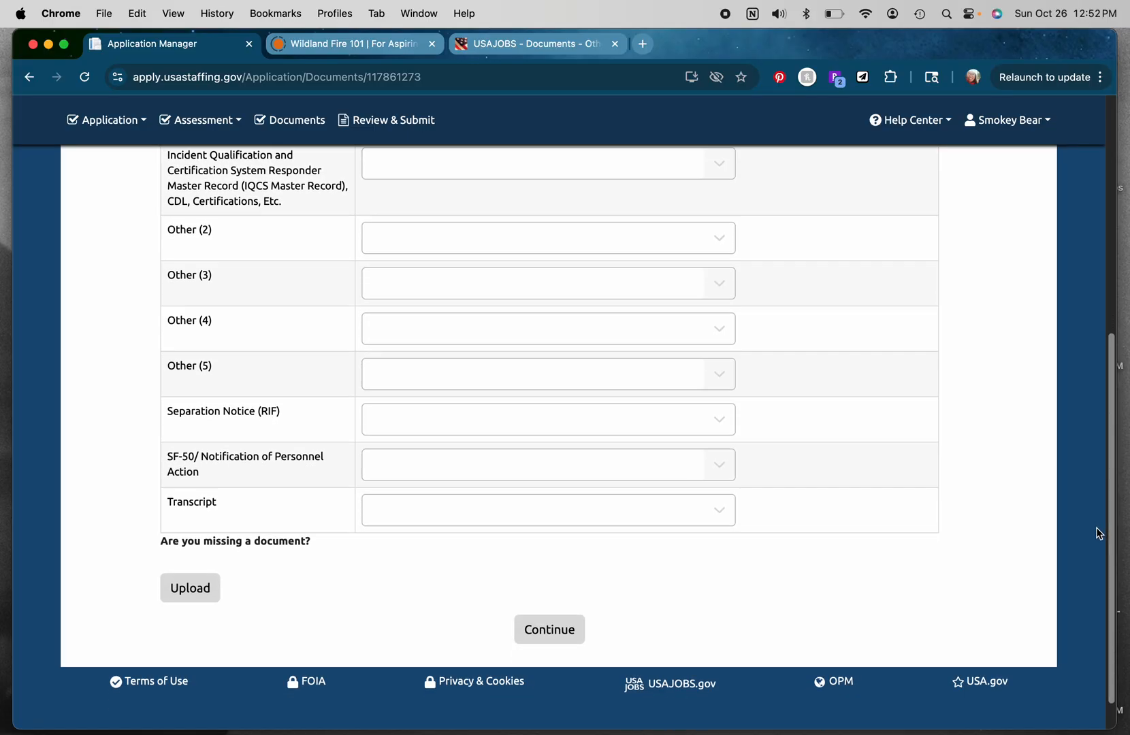
{"action": "scroll", "coordinate": [1099, 525], "scroll_direction": "up", "scroll_amount": 10}
{"action": "scroll", "coordinate": [1116, 408], "scroll_direction": "down", "scroll_amount": 4}
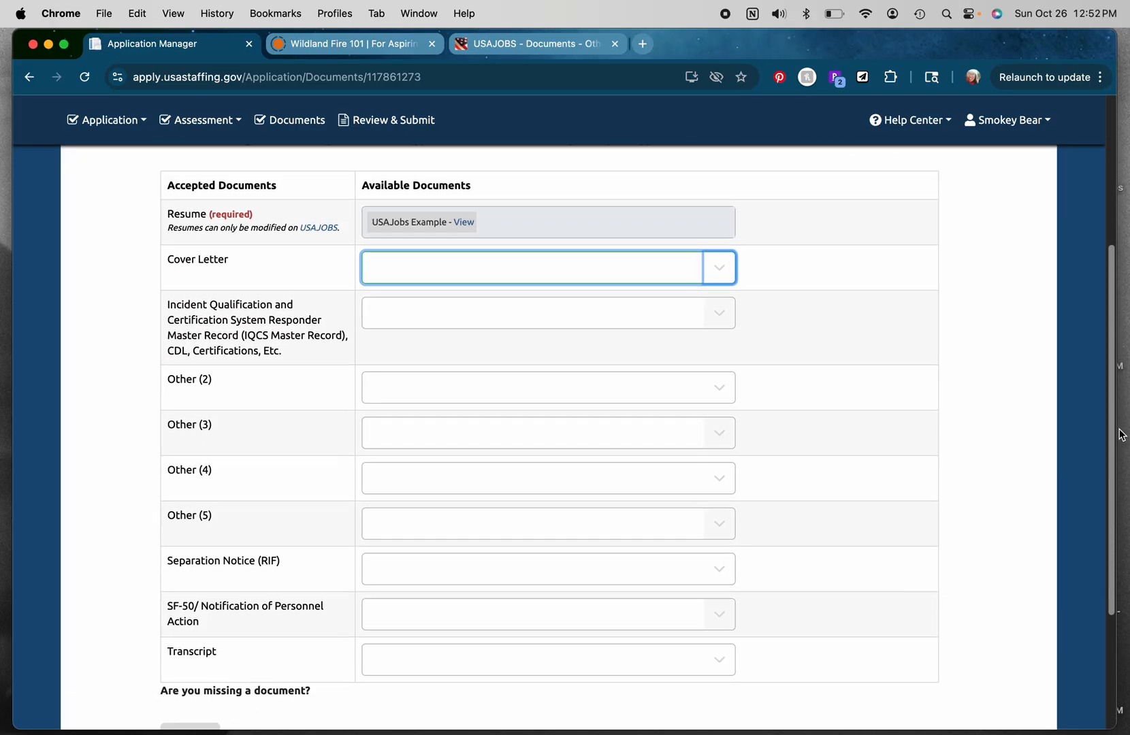
{"action": "scroll", "coordinate": [1113, 469], "scroll_direction": "down", "scroll_amount": 4}
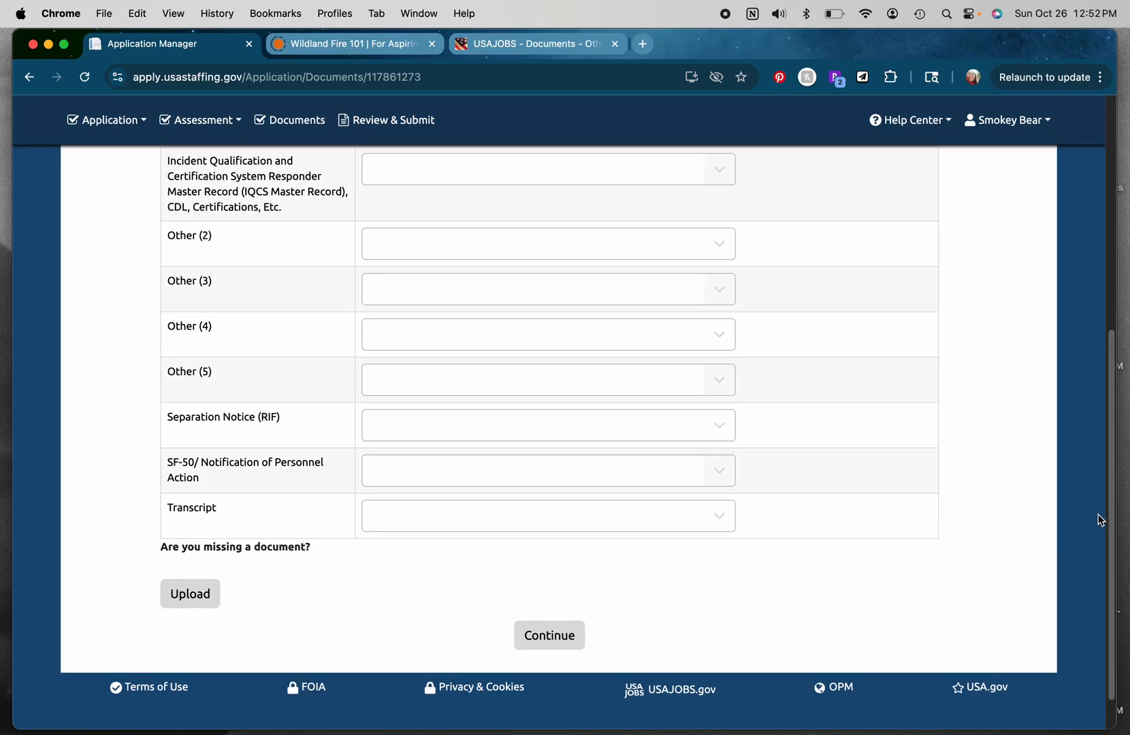
Step: Continue to Review & Submit and acknowledge that all supporting documents are assigned to accepted document types
{"action": "left_click", "coordinate": [568, 635]}
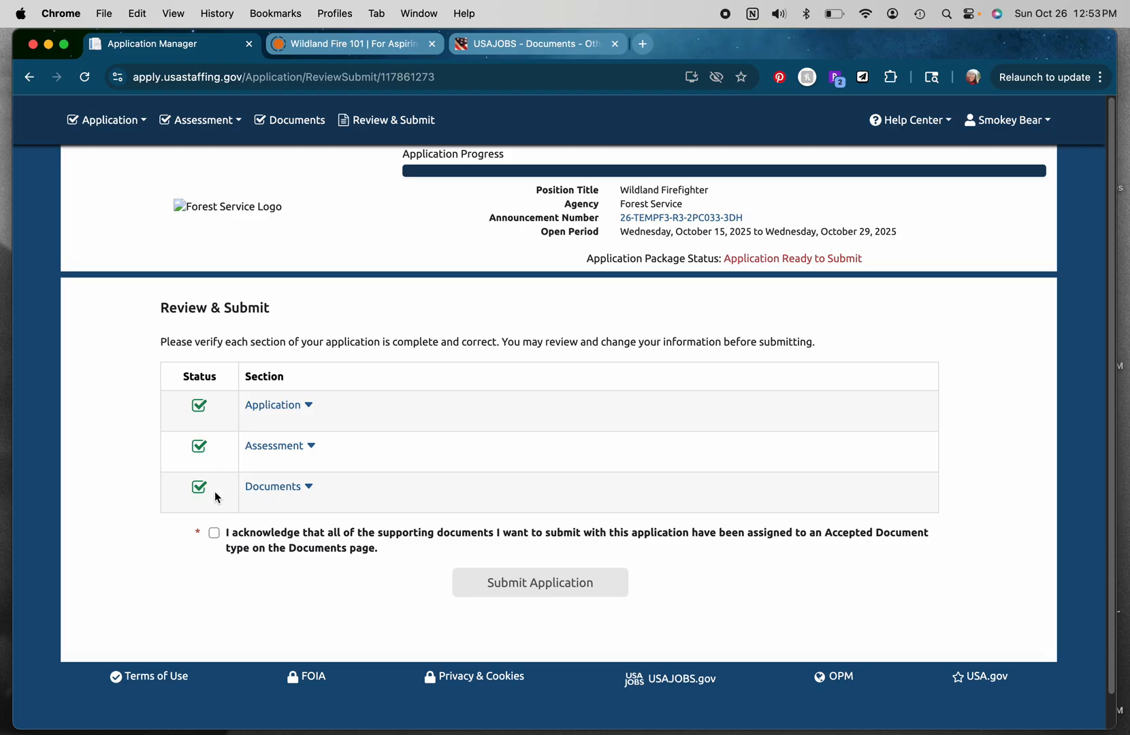
{"action": "left_click", "coordinate": [214, 534]}
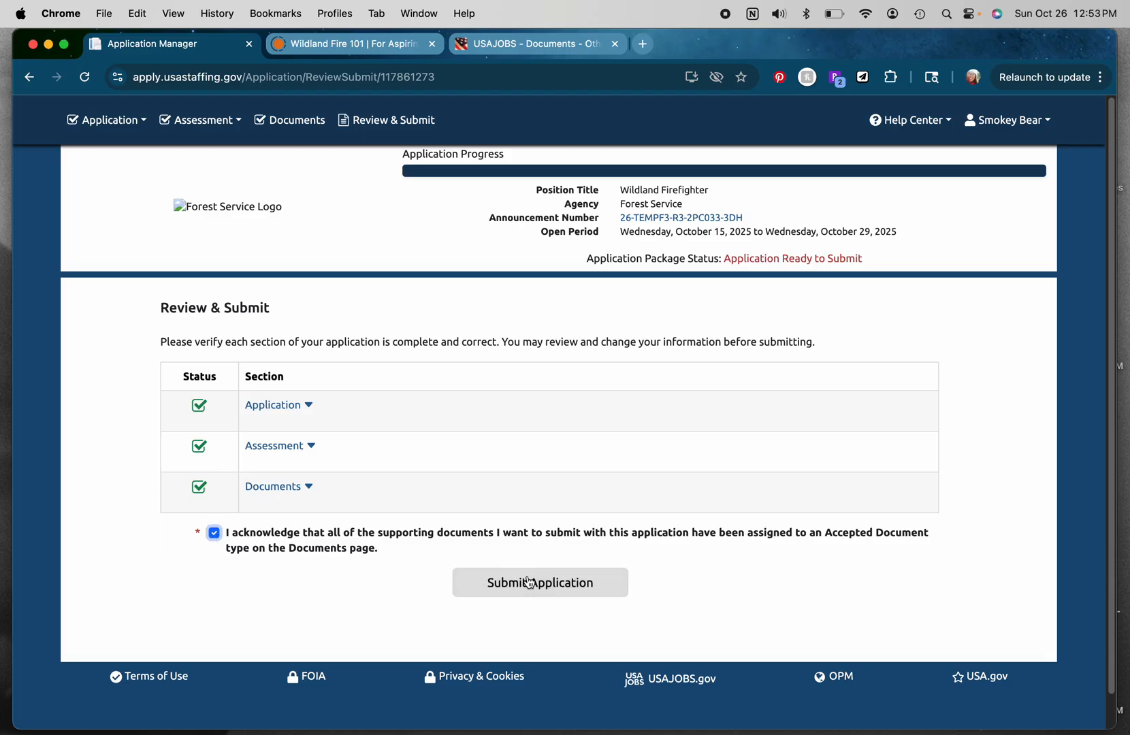